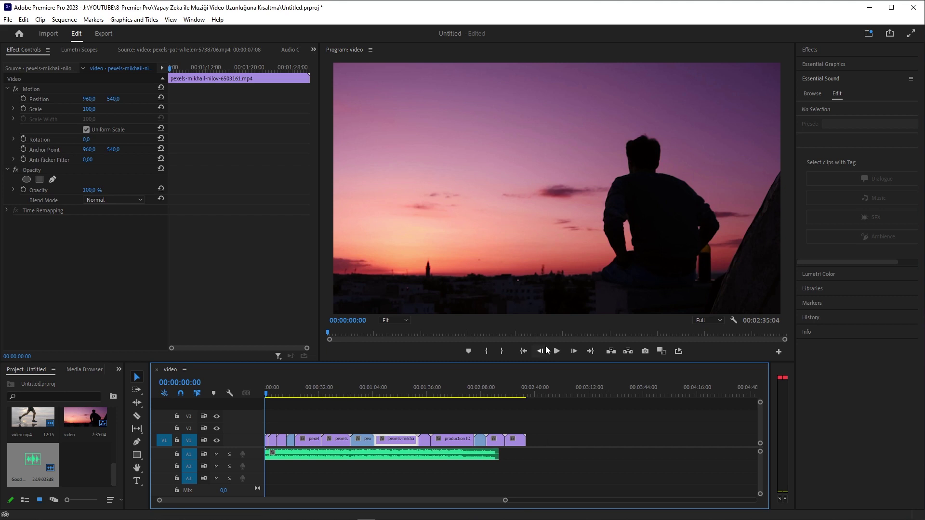
# Select the video clips and scrub the sequence end, checking 00:02:18:28 and 00:02:08.
pyautogui.moveTo(542, 428); pyautogui.dragTo(266, 445)
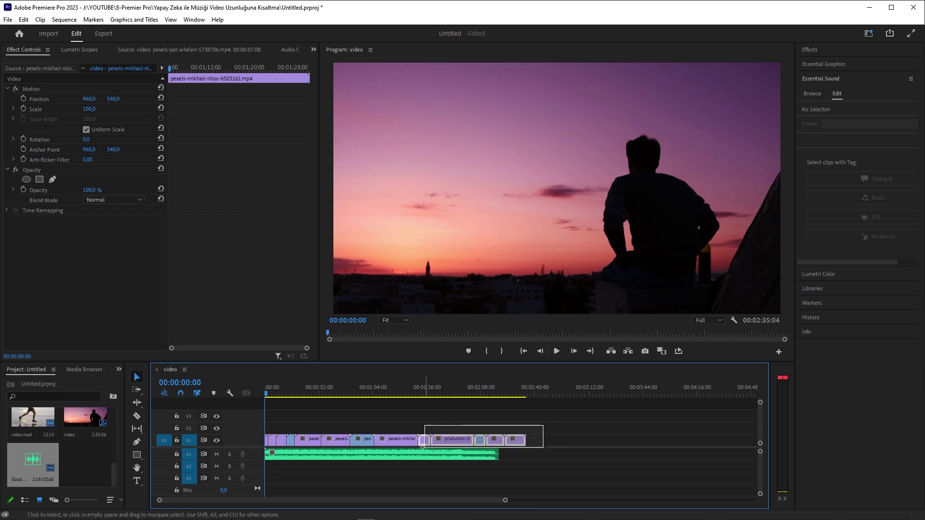
pyautogui.moveTo(479, 395); pyautogui.dragTo(530, 393)
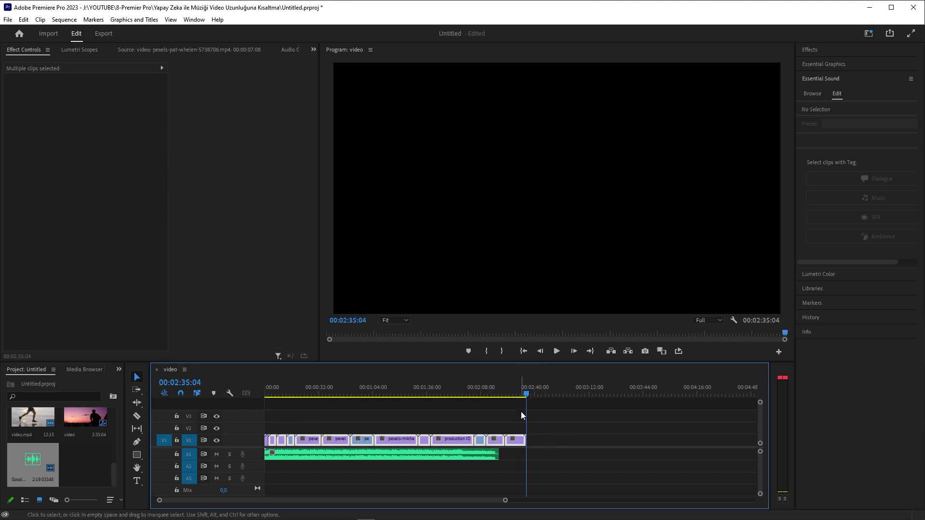
pyautogui.click(499, 396)
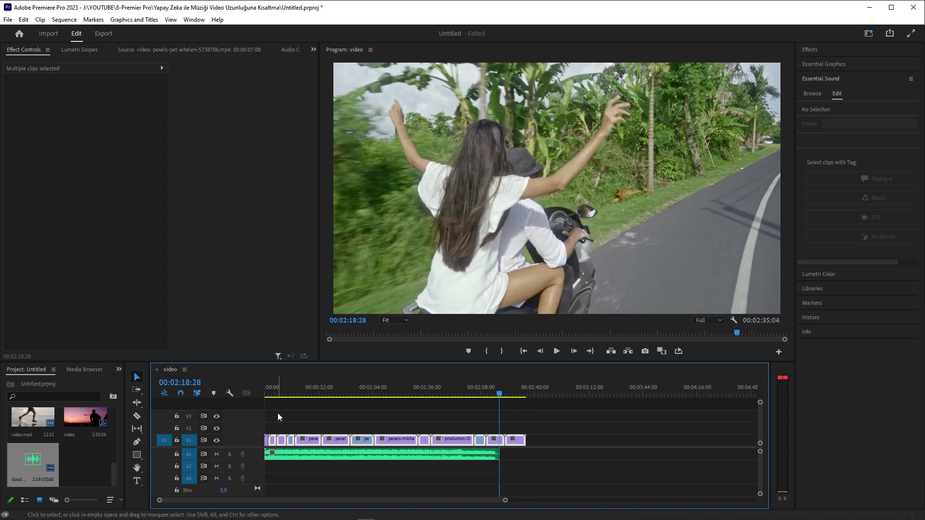
pyautogui.click(482, 395)
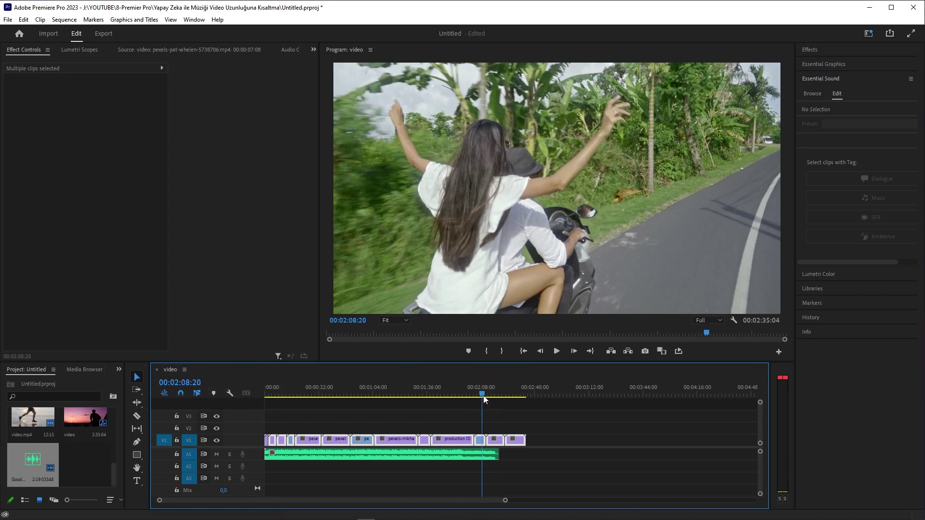
pyautogui.moveTo(482, 396); pyautogui.dragTo(242, 392)
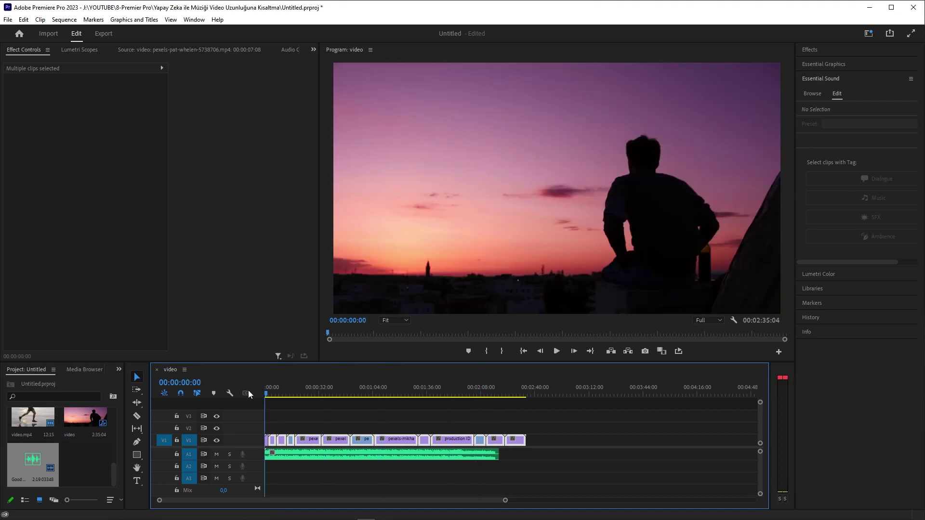
# Play the sequence from the beginning, then play its ending.
pyautogui.click(558, 352)
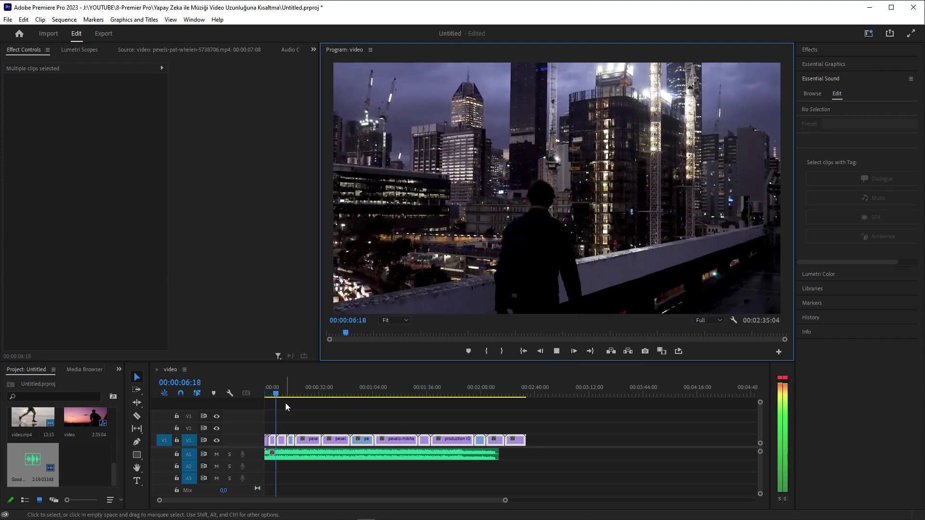
pyautogui.moveTo(274, 394)
pyautogui.mouseDown()
pyautogui.moveTo(488, 387)
pyautogui.moveTo(481, 391)
pyautogui.mouseUp()
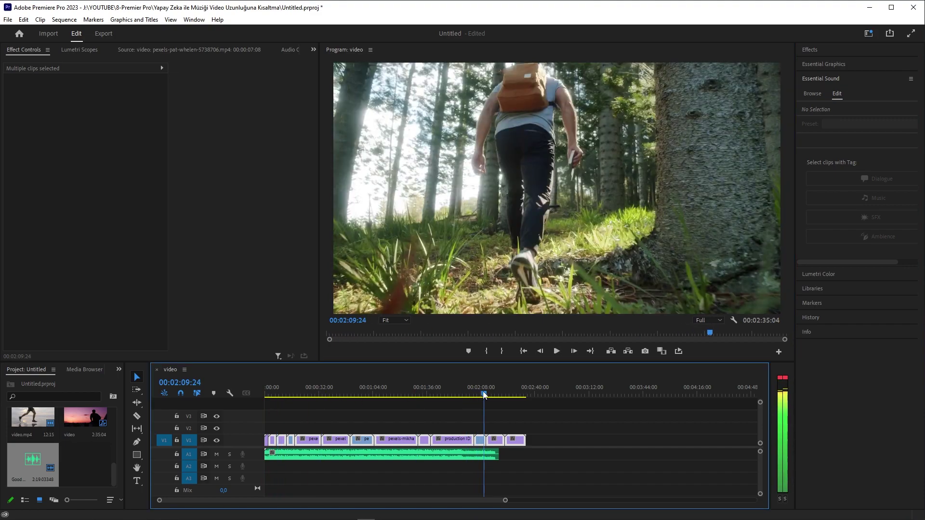
pyautogui.click(557, 351)
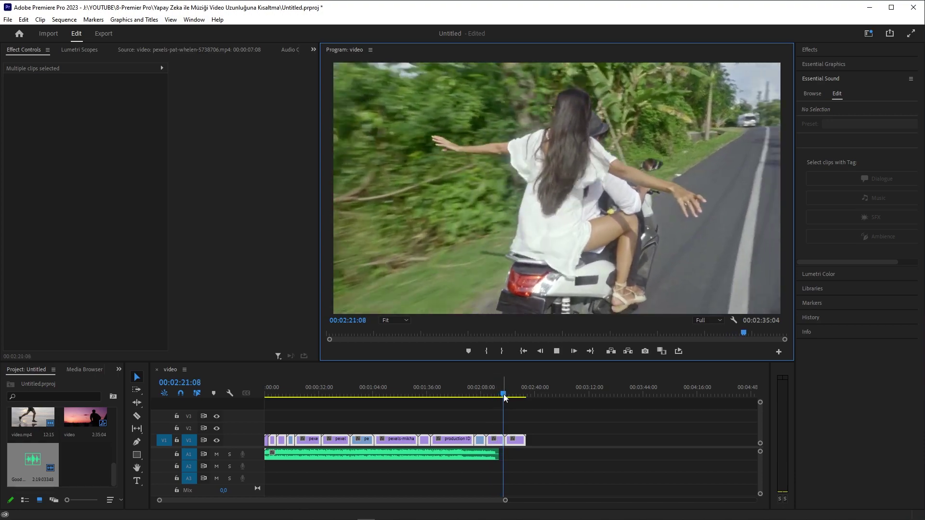
pyautogui.moveTo(504, 396); pyautogui.dragTo(511, 398)
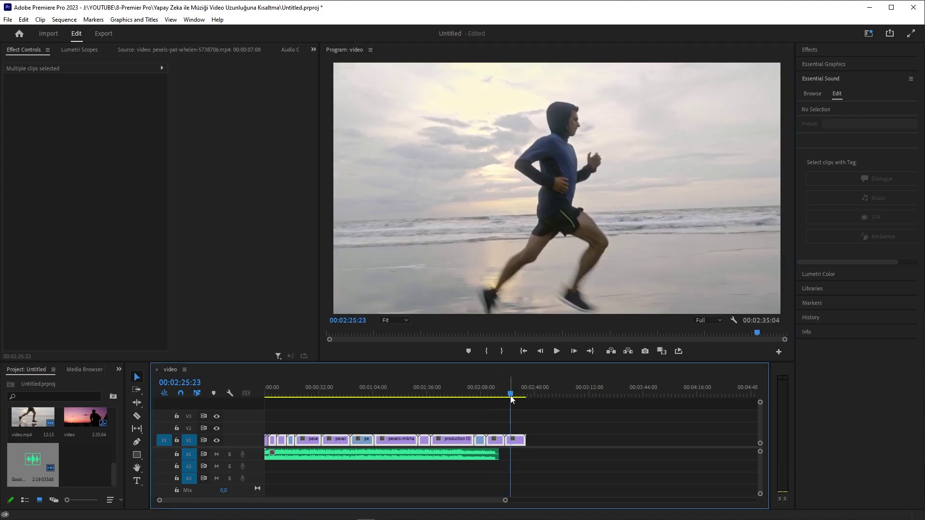
pyautogui.moveTo(505, 500); pyautogui.dragTo(511, 500)
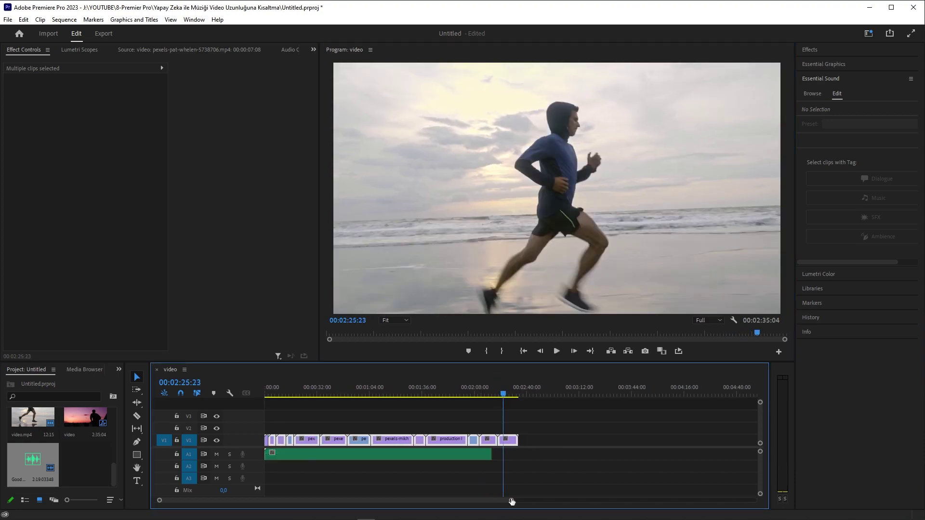
# Park the playhead on the snowy forest shot at 00:01:13:25 and zoom the timeline in.
pyautogui.click(350, 395)
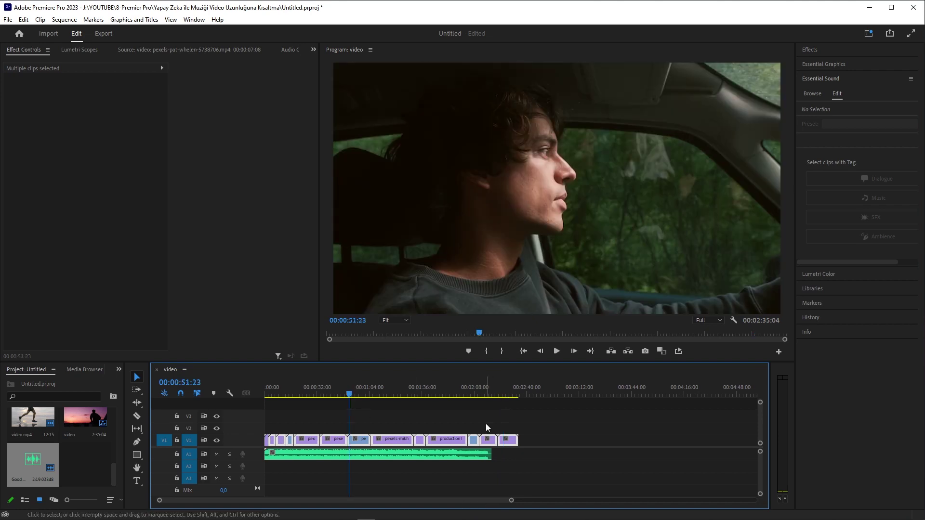
pyautogui.moveTo(350, 395); pyautogui.dragTo(391, 396)
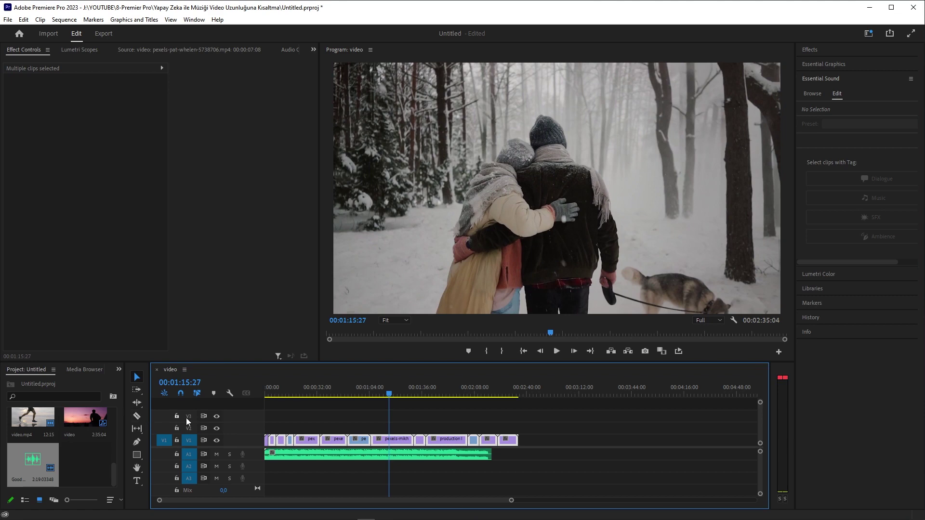
pyautogui.click(386, 396)
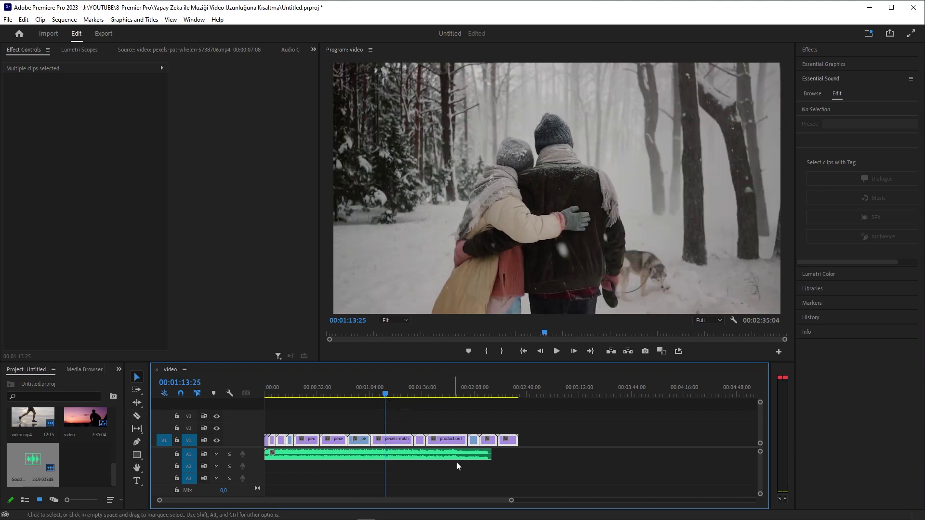
pyautogui.moveTo(511, 500); pyautogui.dragTo(432, 500)
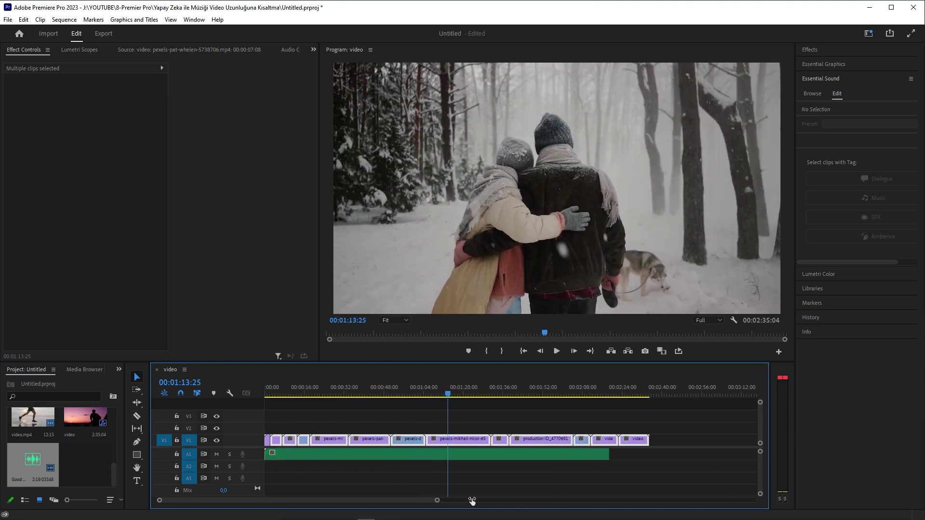
pyautogui.click(456, 396)
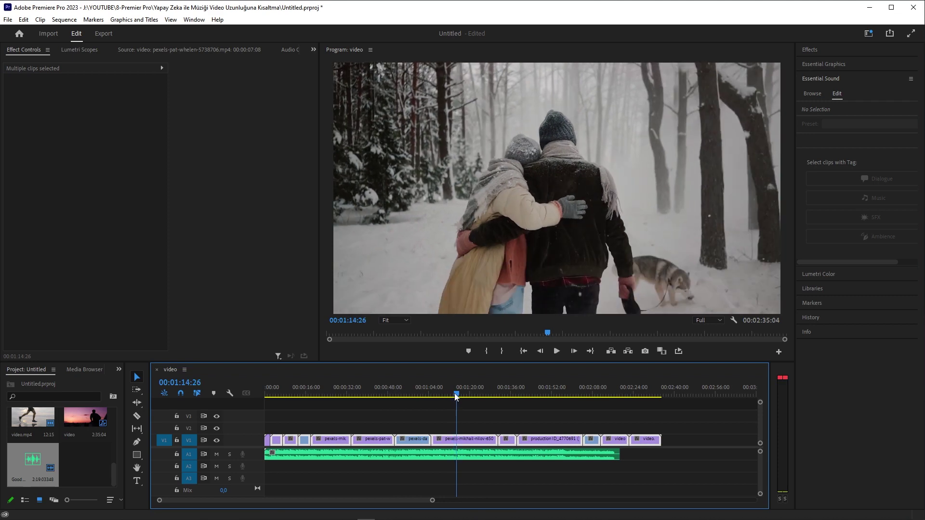
# Split the music at 00:01:14:26 and 00:01:25:06, then slide its last part 16 seconds later.
pyautogui.click(137, 416)
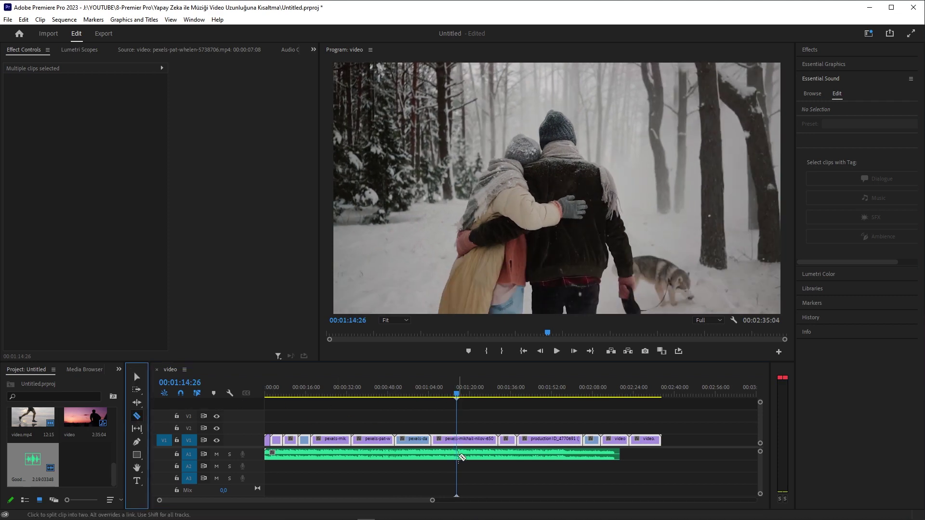
pyautogui.click(458, 455)
pyautogui.click(465, 396)
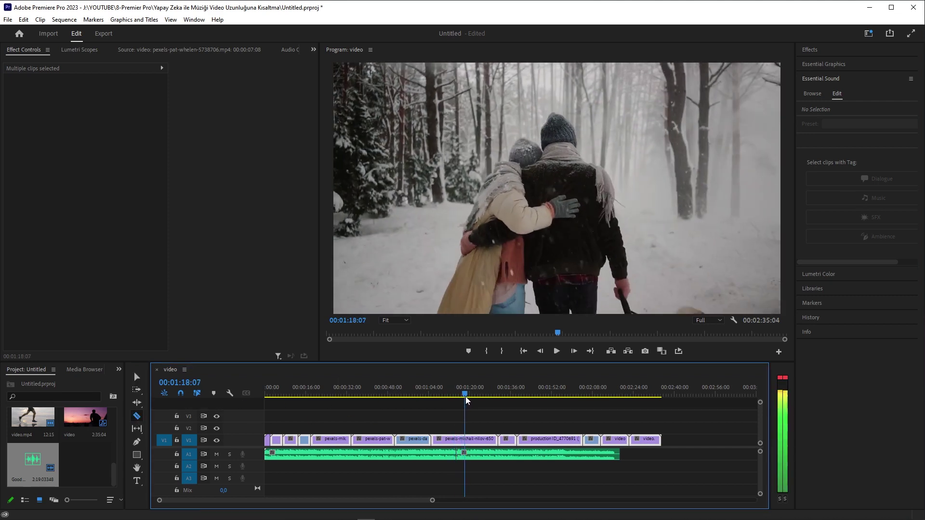
pyautogui.moveTo(465, 398); pyautogui.dragTo(484, 401)
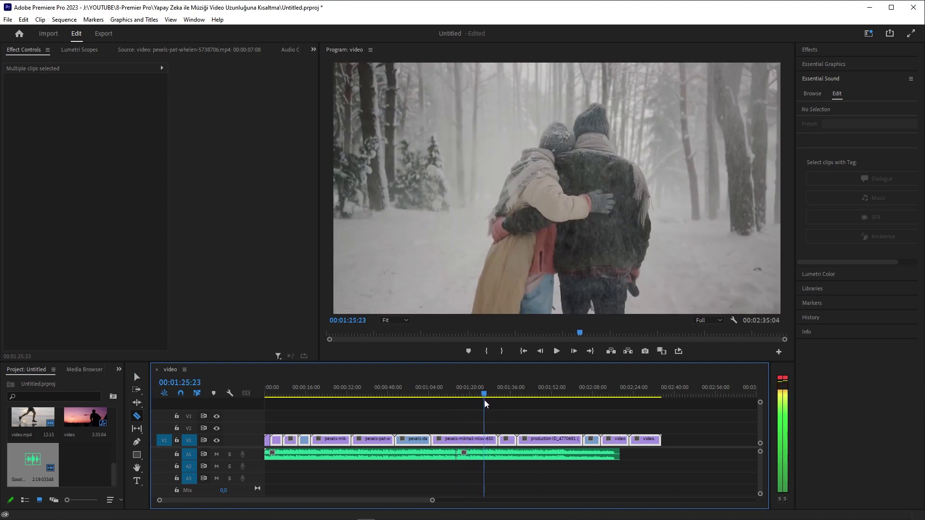
pyautogui.moveTo(484, 404); pyautogui.dragTo(482, 402)
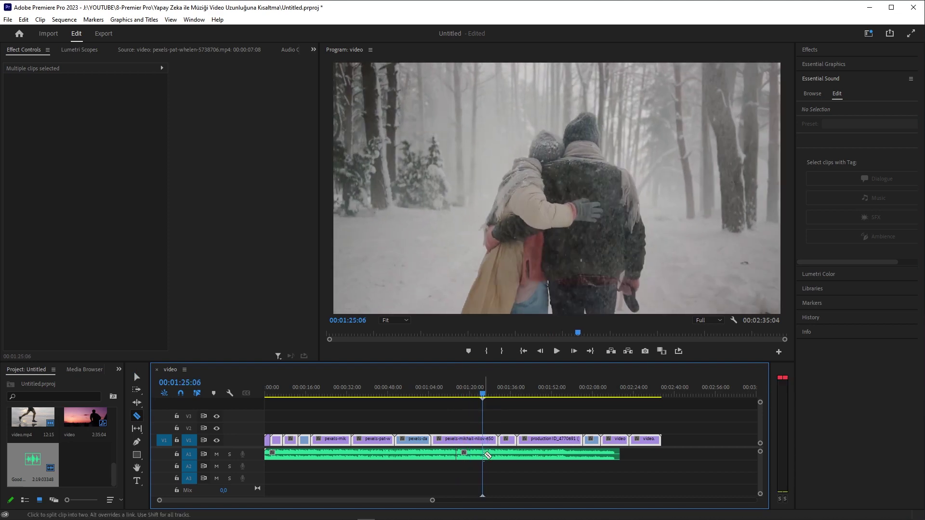
pyautogui.click(483, 455)
pyautogui.click(137, 377)
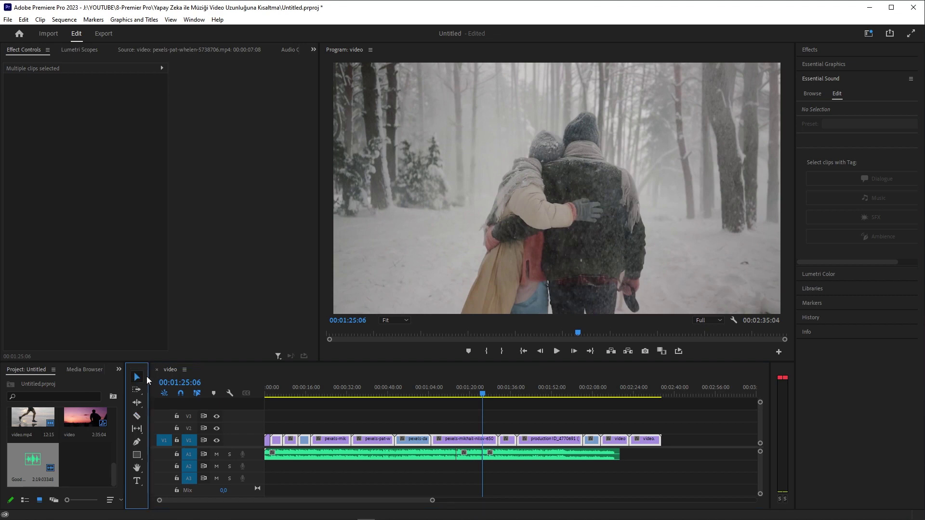
pyautogui.moveTo(516, 455); pyautogui.dragTo(557, 454)
# Drop the last music part to end with the video and paste two copies of the short Good Days piece.
pyautogui.click(644, 395)
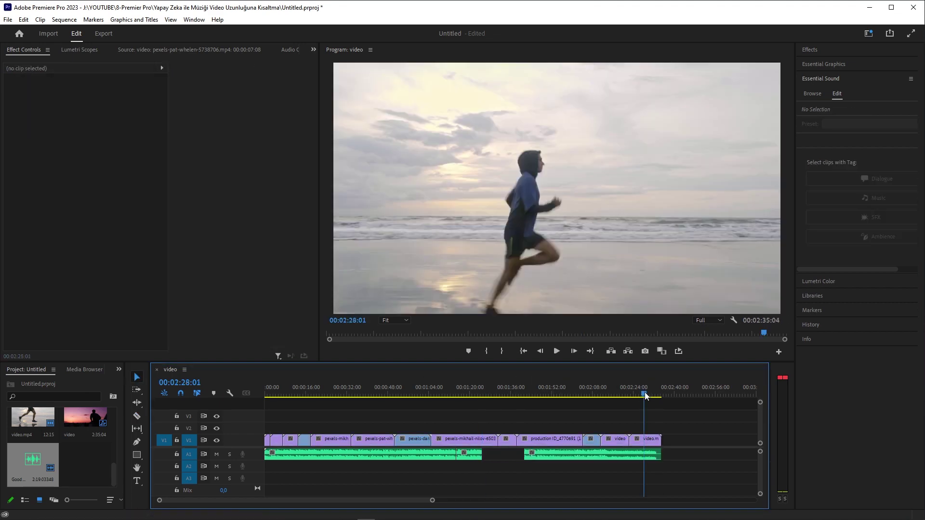
pyautogui.click(616, 395)
pyautogui.moveTo(508, 456); pyautogui.dragTo(472, 458)
pyautogui.click(485, 395)
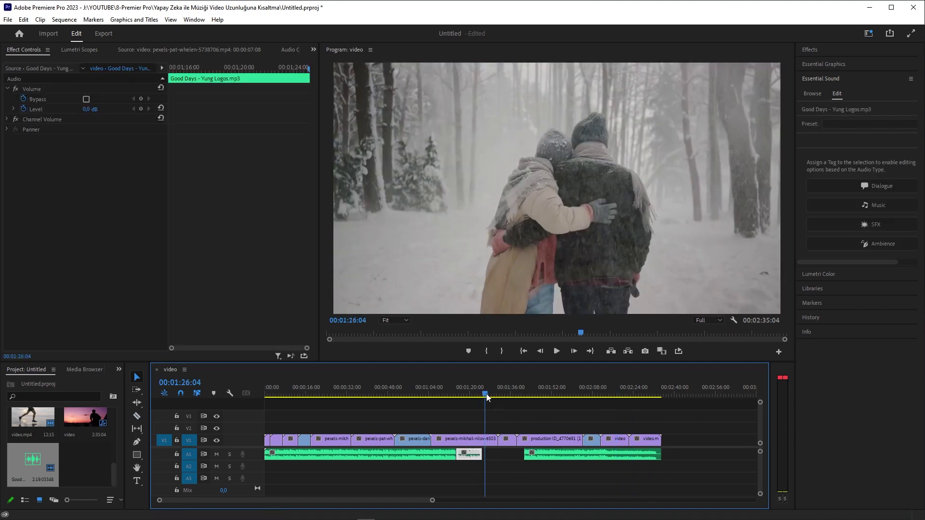
pyautogui.hotkey('ctrl', 'v')
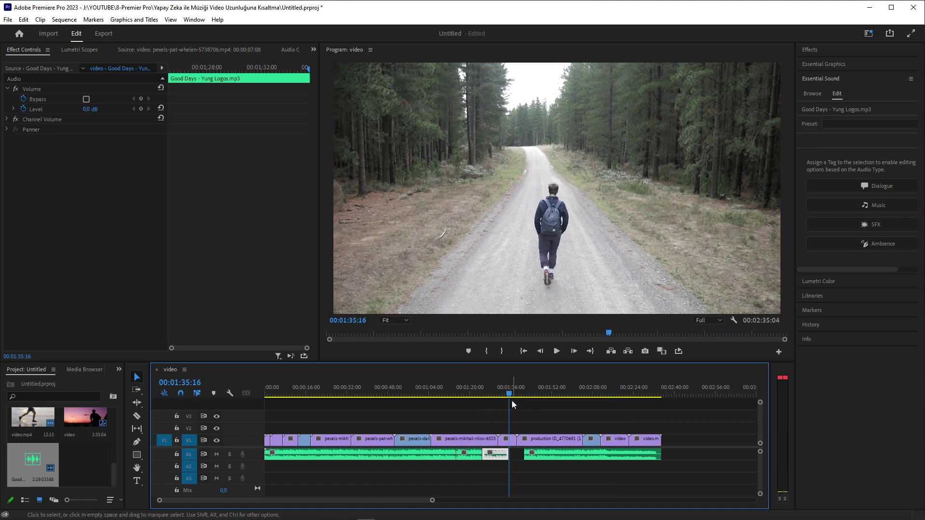
pyautogui.hotkey('ctrl', 'v')
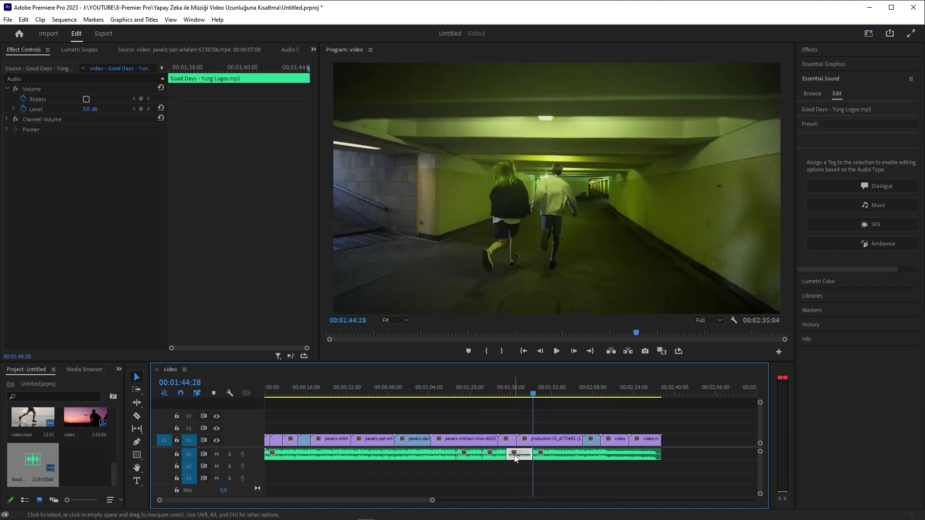
# Play back the joins around 00:01:33–00:01:43, then ripple-delete the cut music piece.
pyautogui.moveTo(460, 394)
pyautogui.mouseDown()
pyautogui.moveTo(471, 398)
pyautogui.moveTo(452, 399)
pyautogui.mouseUp()
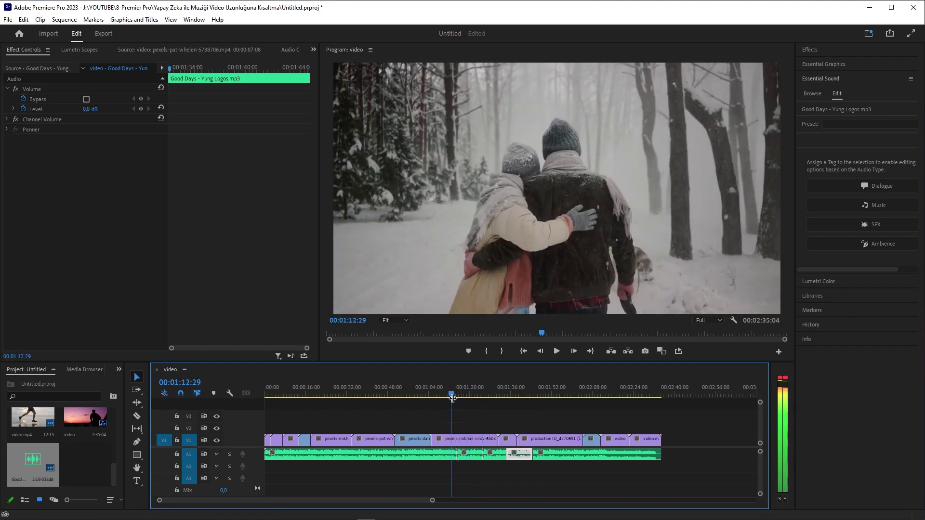
pyautogui.moveTo(493, 394); pyautogui.dragTo(502, 395)
pyautogui.click(557, 352)
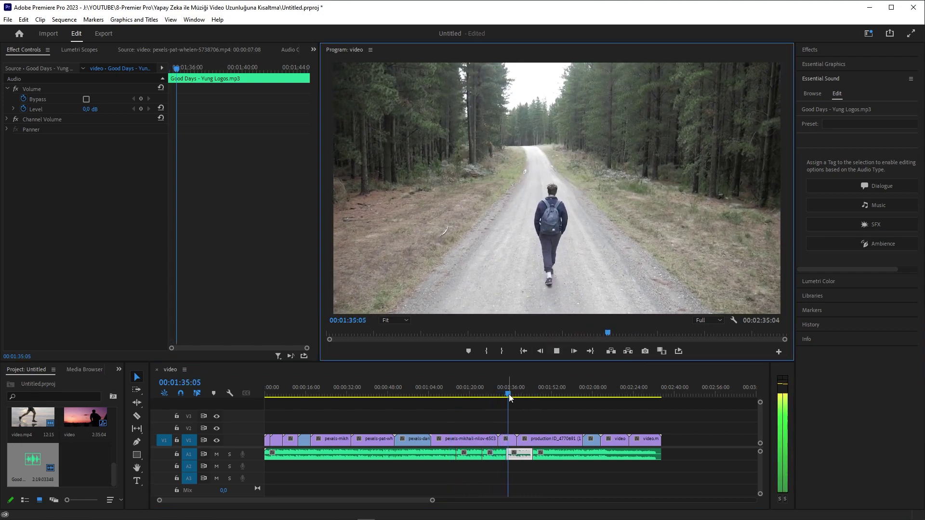
pyautogui.moveTo(511, 395); pyautogui.dragTo(528, 397)
pyautogui.click(557, 352)
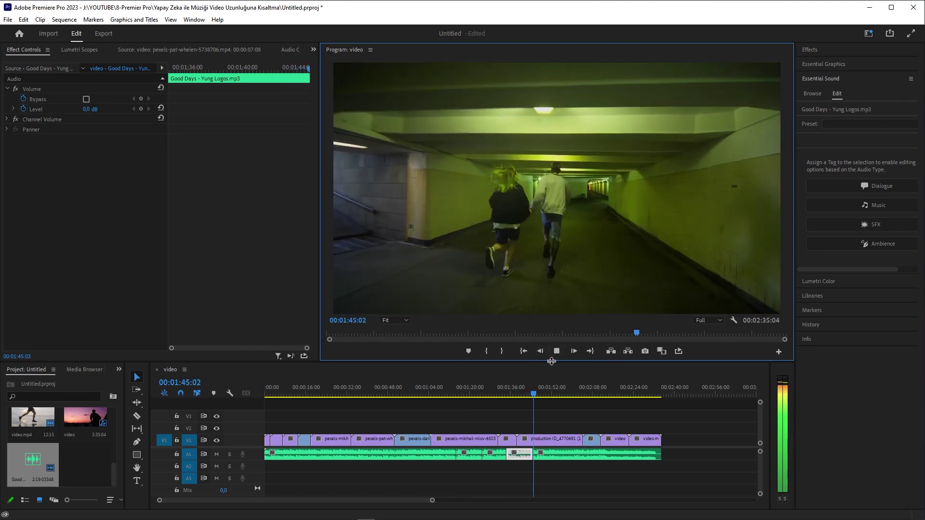
pyautogui.click(528, 394)
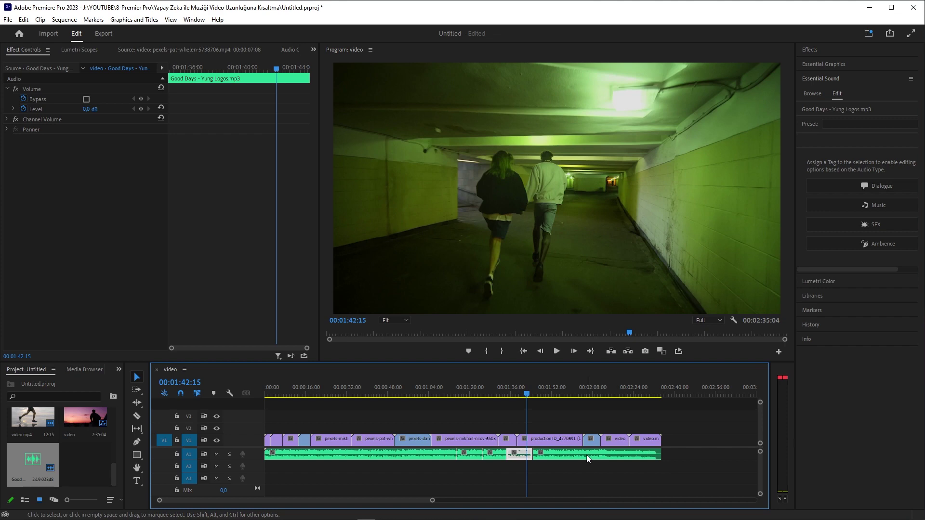
pyautogui.press('q')
pyautogui.press('q')
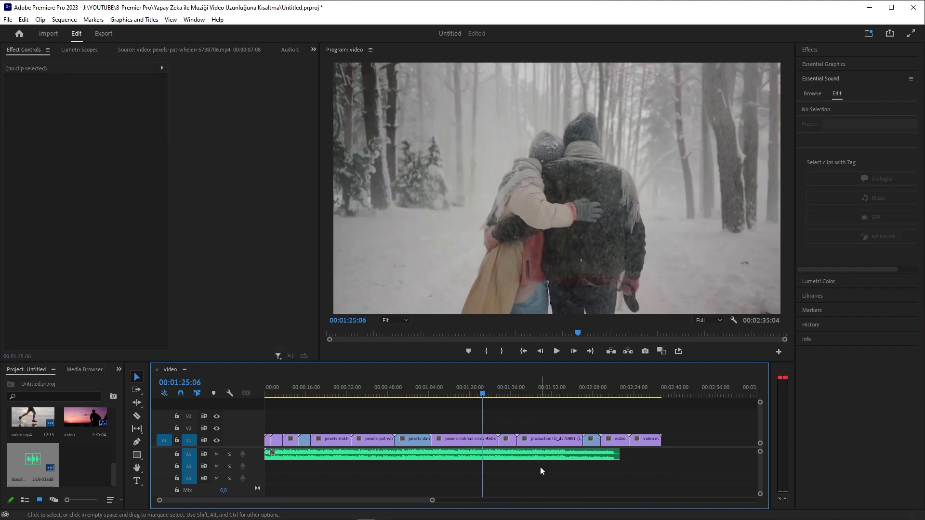
# Choose the Remix Tool from the trim-mode flyout and select the A1 music clip.
pyautogui.moveTo(479, 396); pyautogui.dragTo(471, 397)
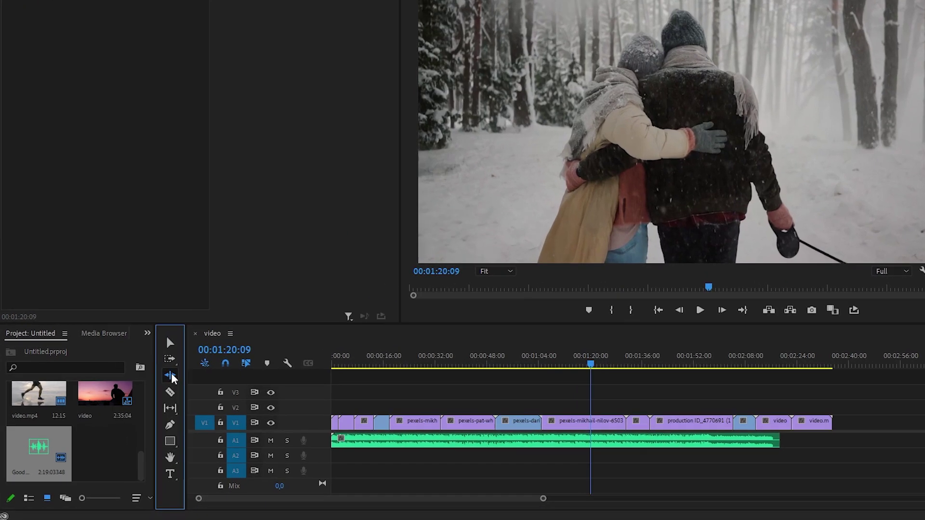
pyautogui.click(138, 403)
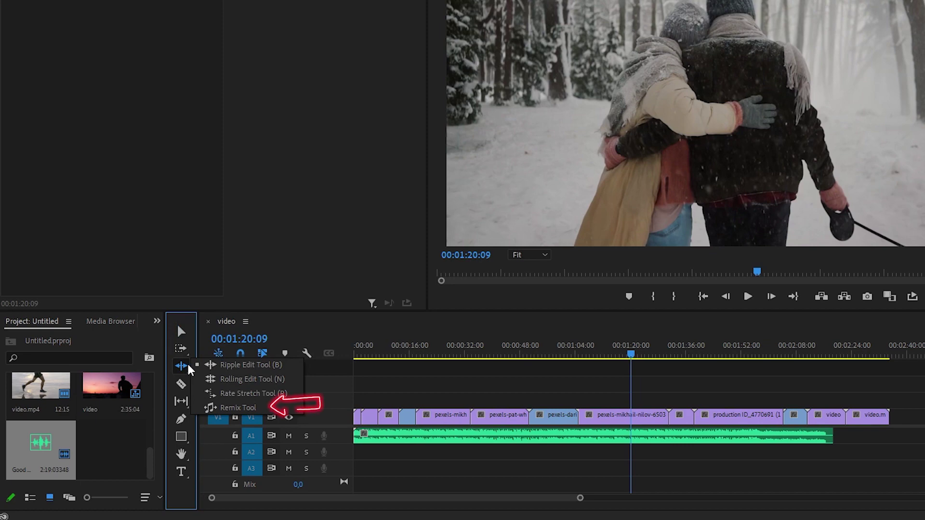
pyautogui.click(232, 408)
pyautogui.click(179, 367)
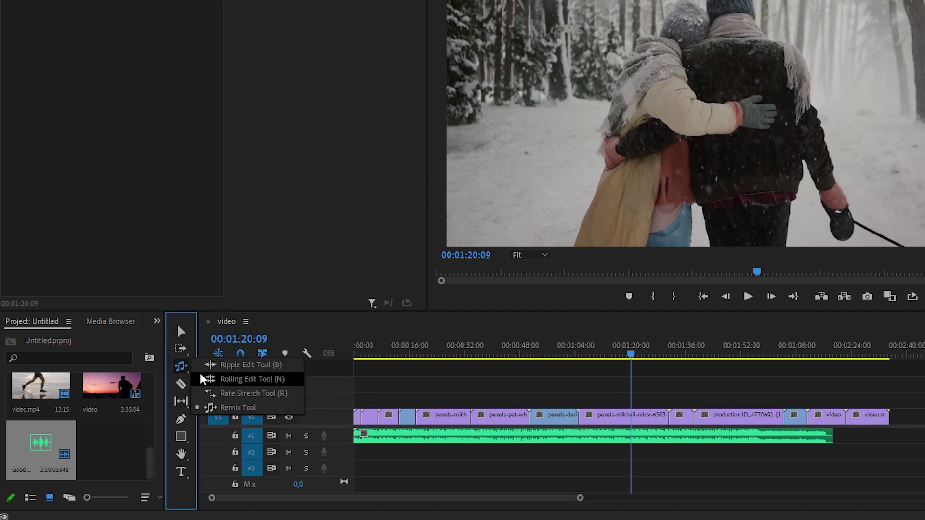
pyautogui.click(225, 412)
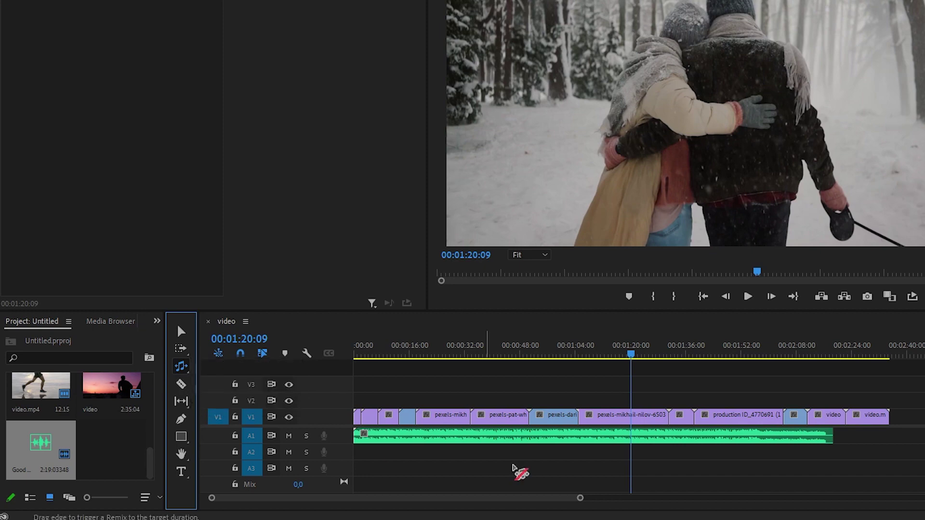
pyautogui.click(773, 440)
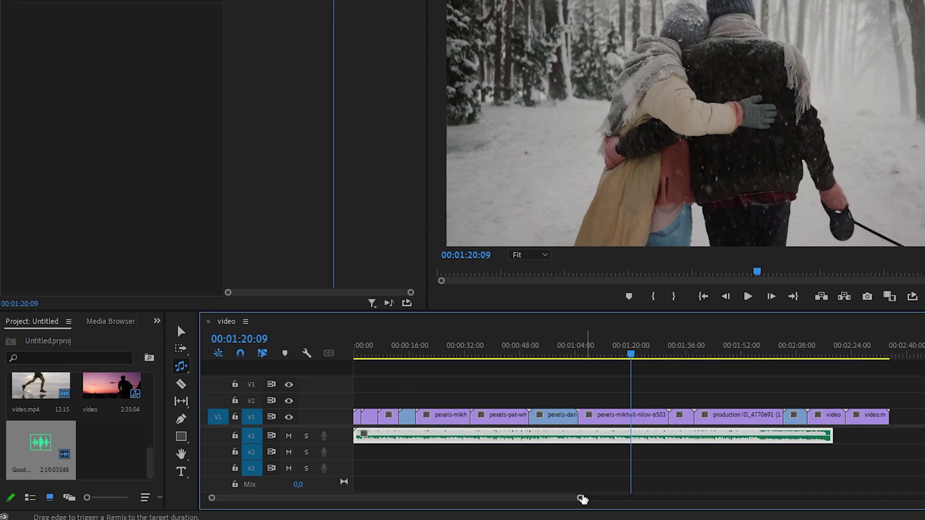
# Remix the music by dragging its end right toward the end of the last video clip.
pyautogui.moveTo(580, 498); pyautogui.dragTo(574, 498)
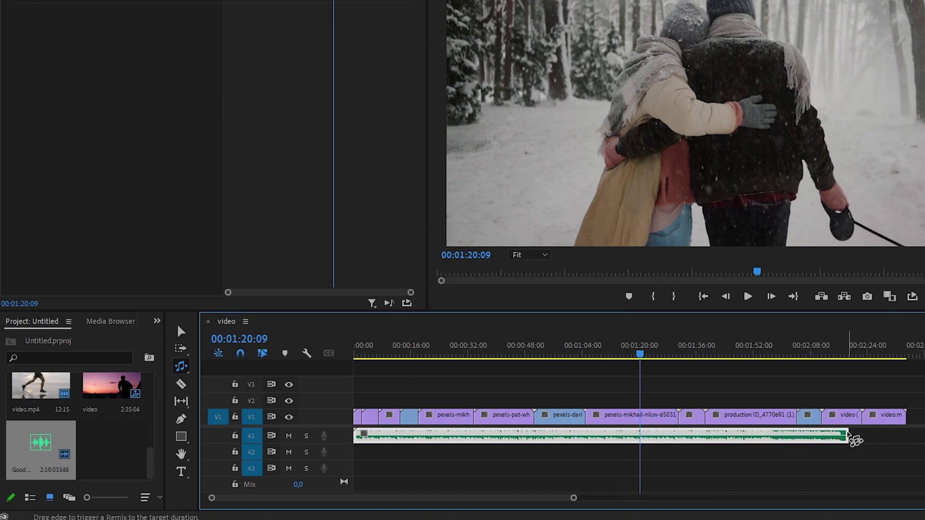
pyautogui.moveTo(844, 438); pyautogui.dragTo(848, 439)
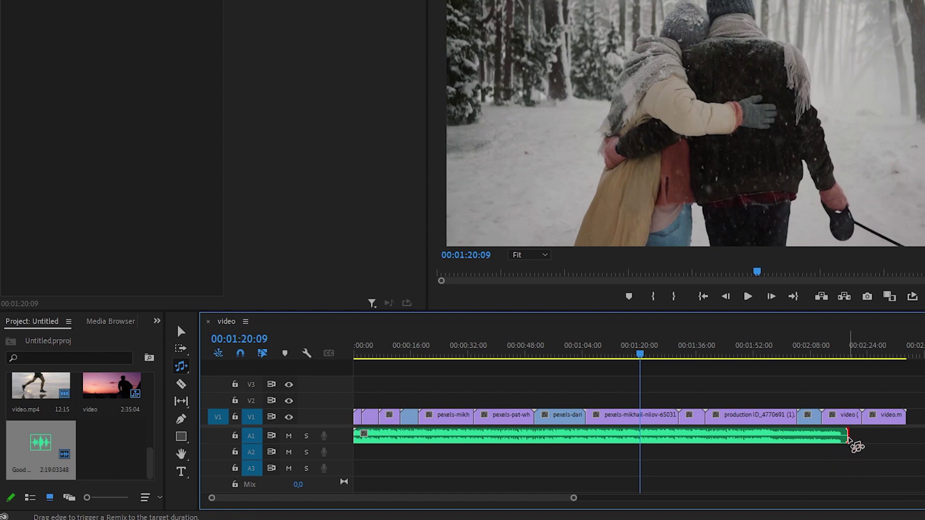
pyautogui.moveTo(848, 438); pyautogui.dragTo(898, 439)
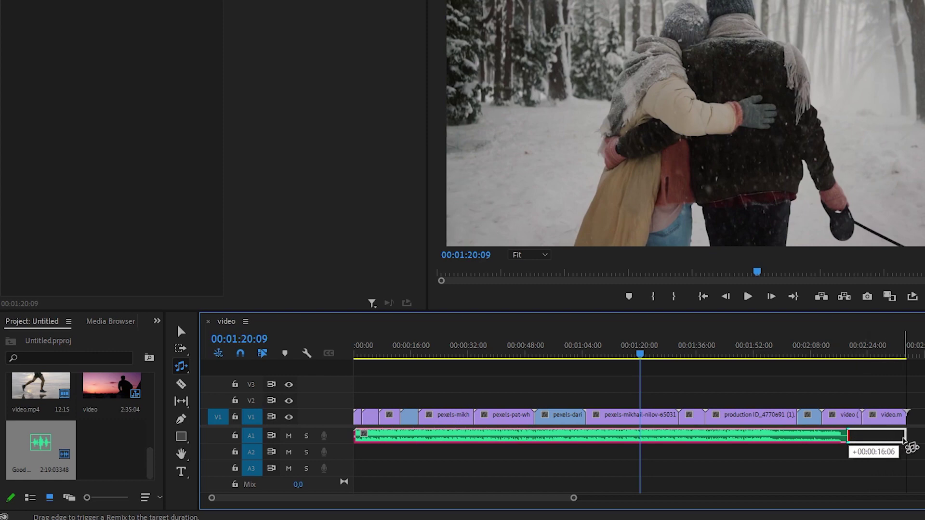
pyautogui.moveTo(904, 439); pyautogui.dragTo(905, 441)
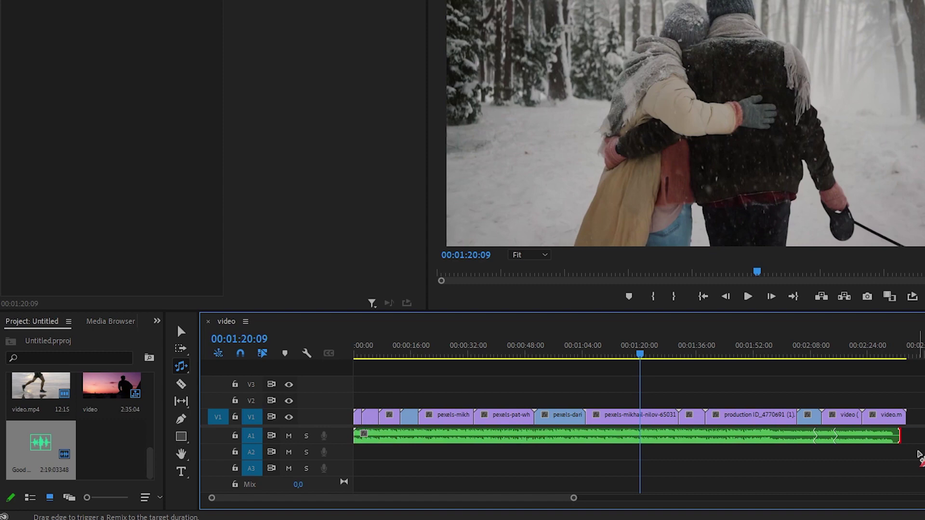
# Zoom in, park the playhead on the remix joint near 00:02:07, and play across it.
pyautogui.moveTo(572, 498)
pyautogui.mouseDown()
pyautogui.moveTo(513, 499)
pyautogui.moveTo(539, 499)
pyautogui.mouseUp()
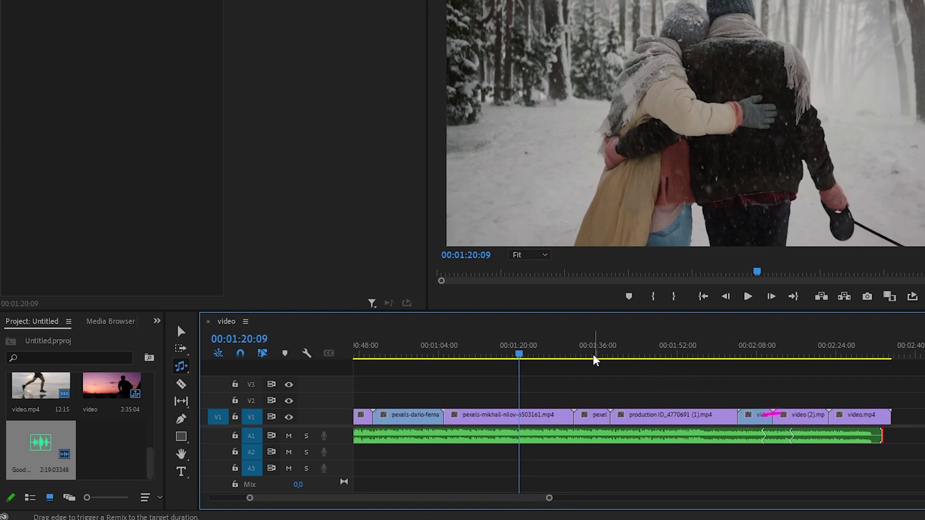
pyautogui.moveTo(724, 359); pyautogui.dragTo(757, 366)
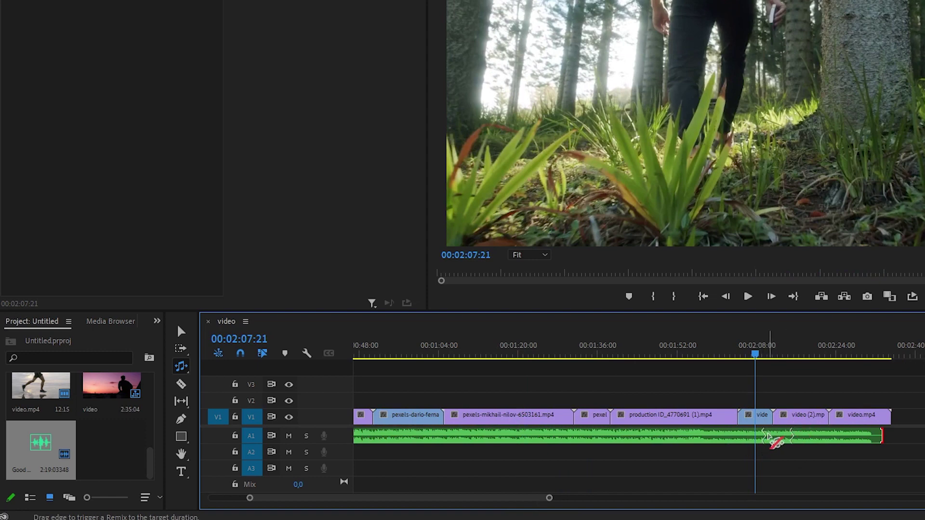
pyautogui.moveTo(757, 359); pyautogui.dragTo(759, 359)
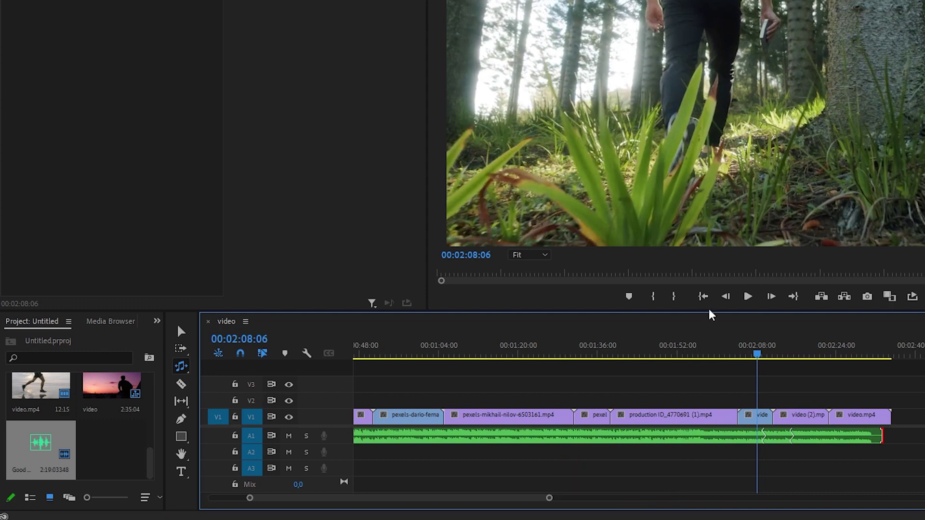
pyautogui.click(745, 301)
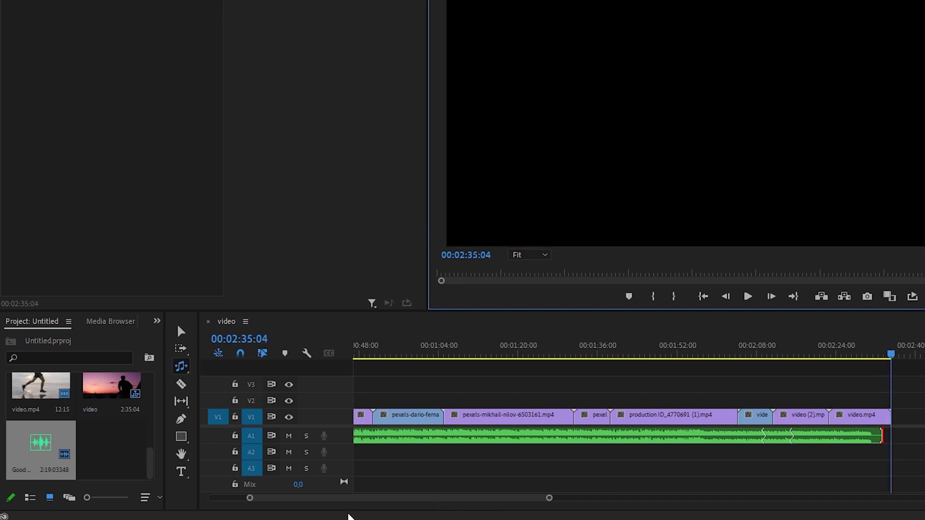
# Lengthen the remixed music to reach the sequence end at 00:02:35:04.
pyautogui.moveTo(249, 499); pyautogui.dragTo(128, 510)
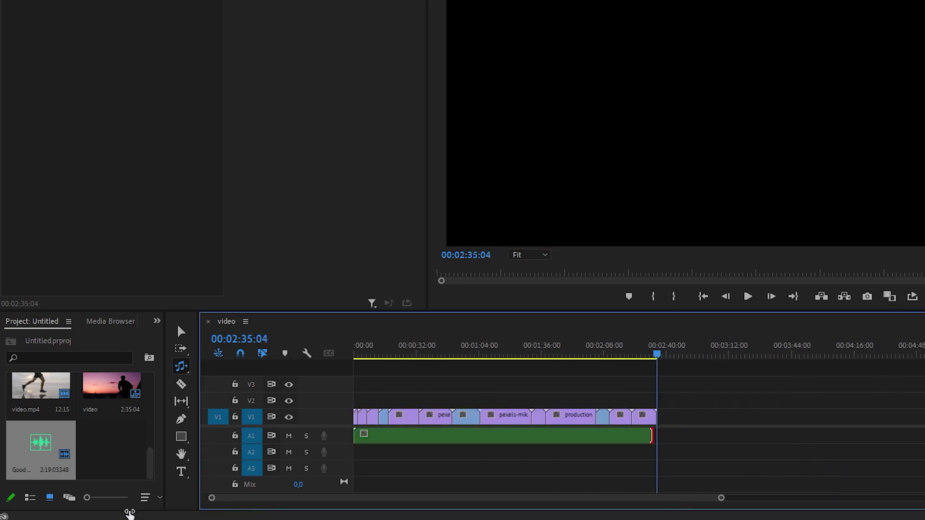
pyautogui.moveTo(732, 497); pyautogui.dragTo(579, 498)
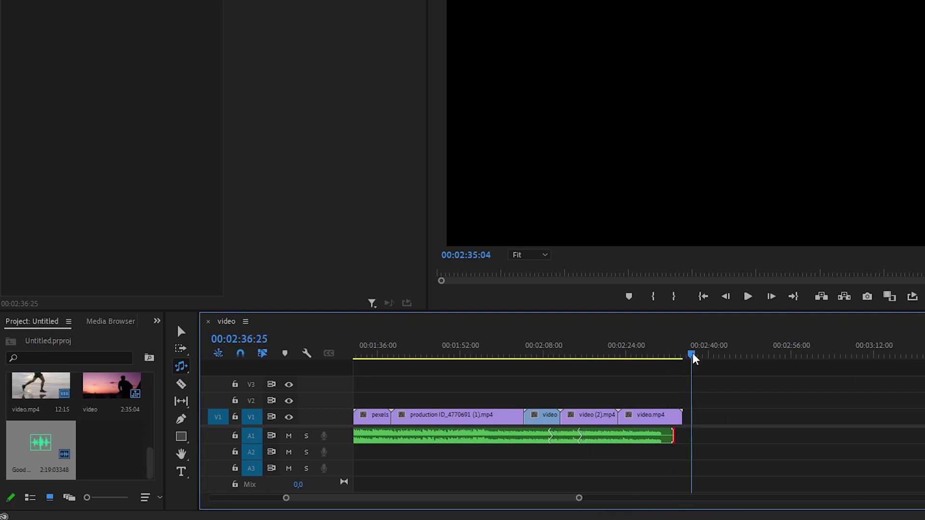
pyautogui.moveTo(689, 356); pyautogui.dragTo(689, 354)
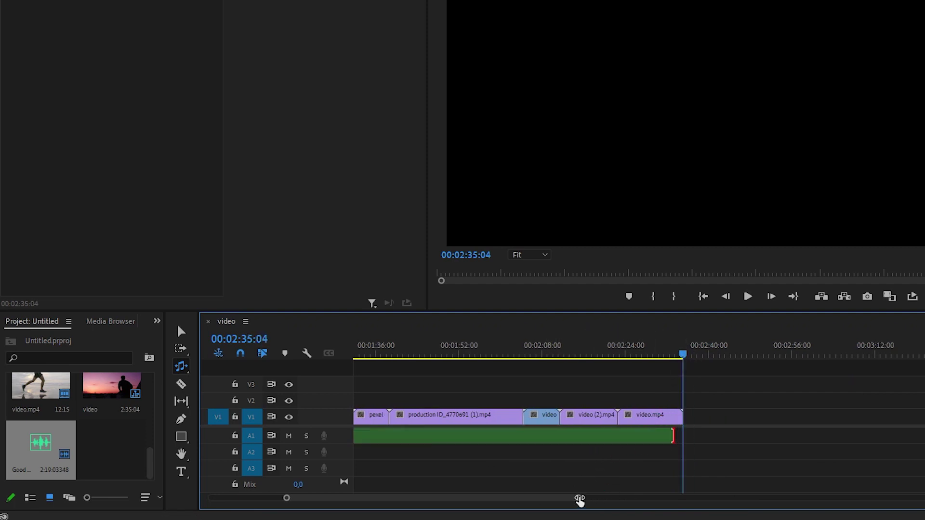
pyautogui.moveTo(580, 499); pyautogui.dragTo(554, 498)
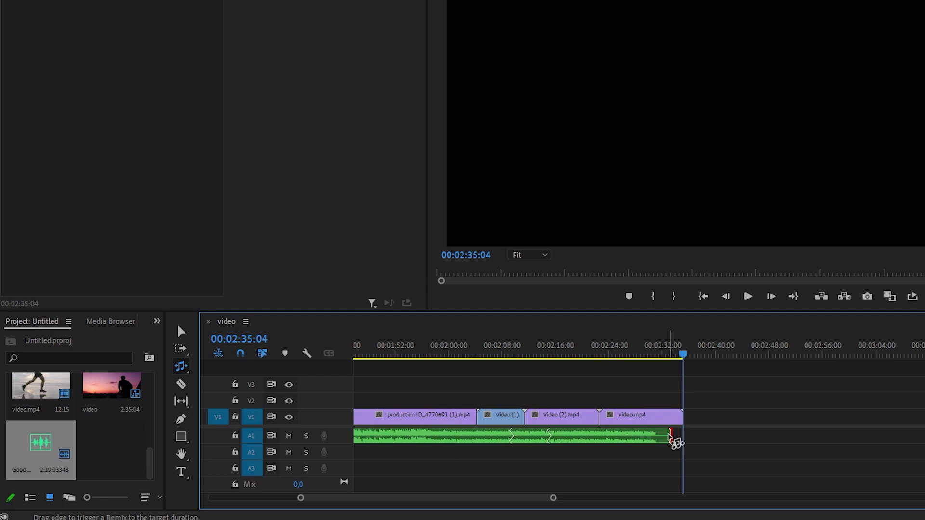
pyautogui.moveTo(671, 436); pyautogui.dragTo(731, 444)
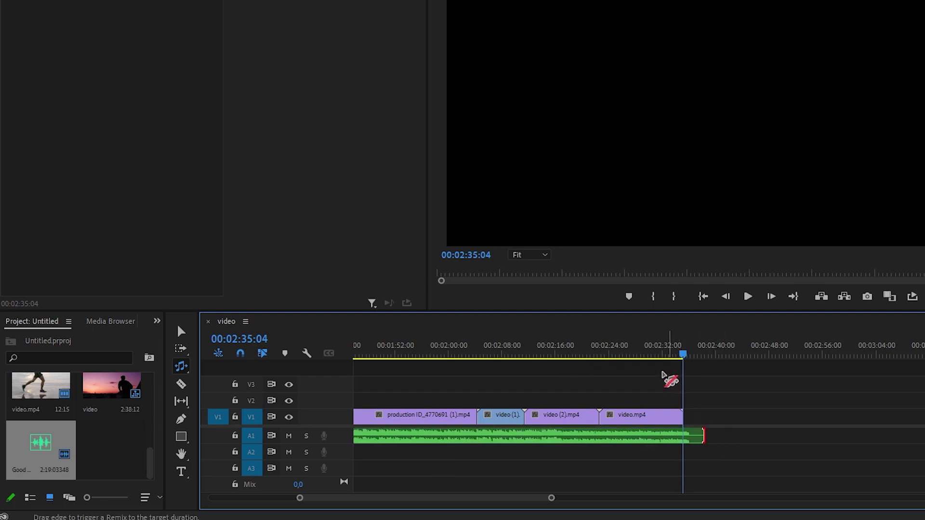
# Play the sequence from 00:01:28:23 to check the join, then zoom out to the whole sequence.
pyautogui.moveTo(300, 498); pyautogui.dragTo(164, 498)
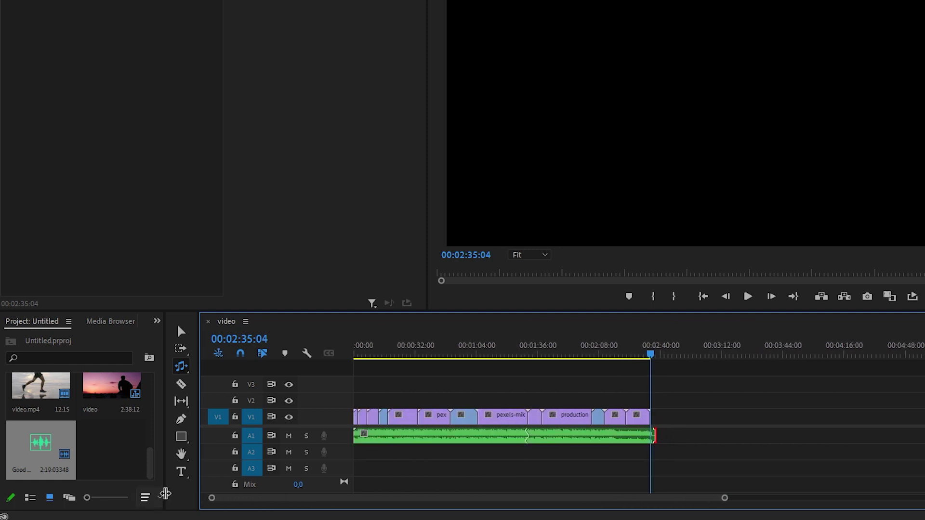
pyautogui.moveTo(514, 354); pyautogui.dragTo(527, 355)
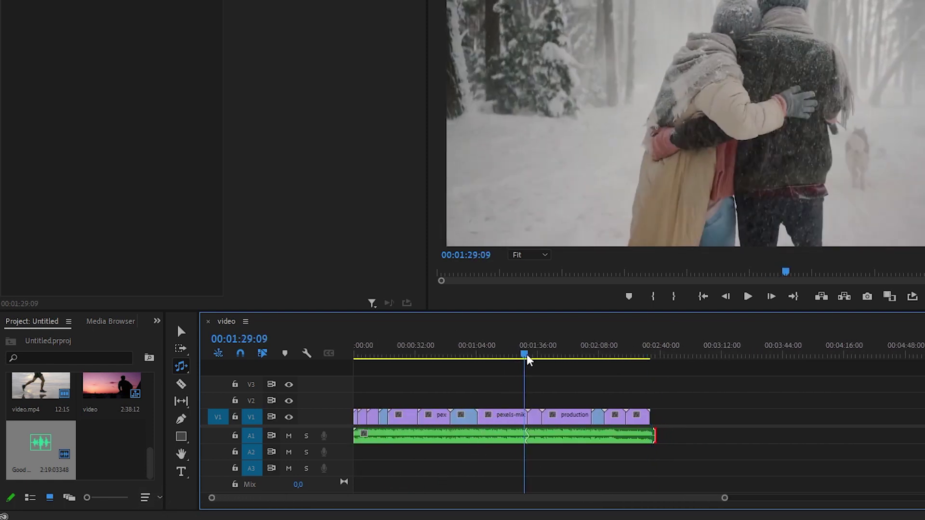
pyautogui.moveTo(723, 498); pyautogui.dragTo(534, 497)
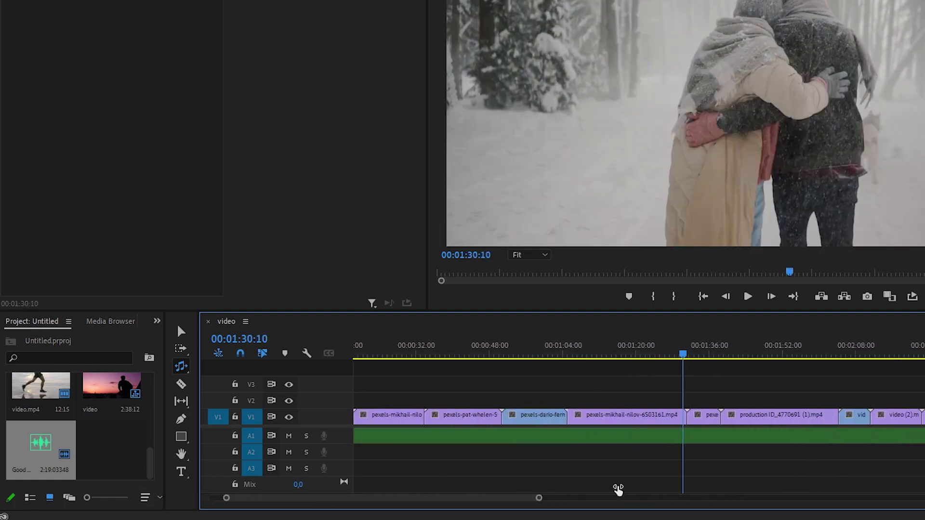
pyautogui.moveTo(683, 358); pyautogui.dragTo(676, 358)
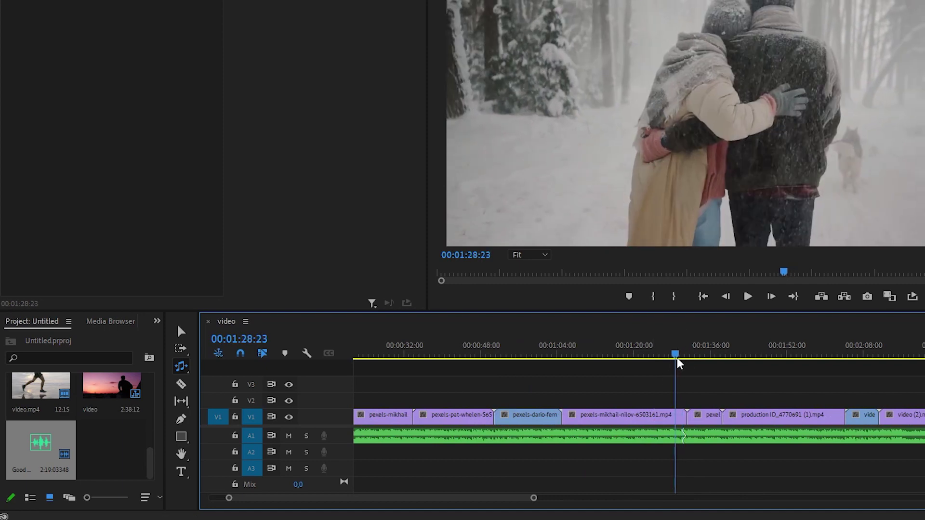
pyautogui.click(747, 302)
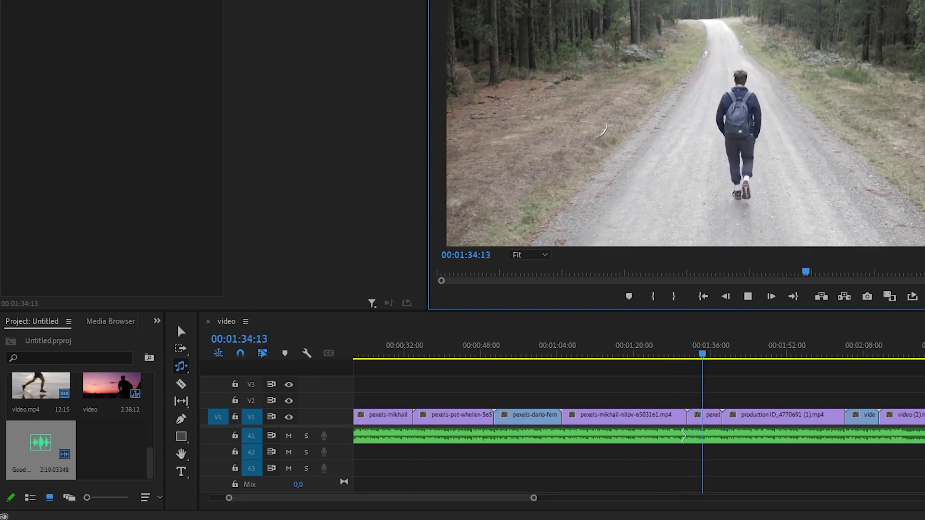
pyautogui.click(759, 296)
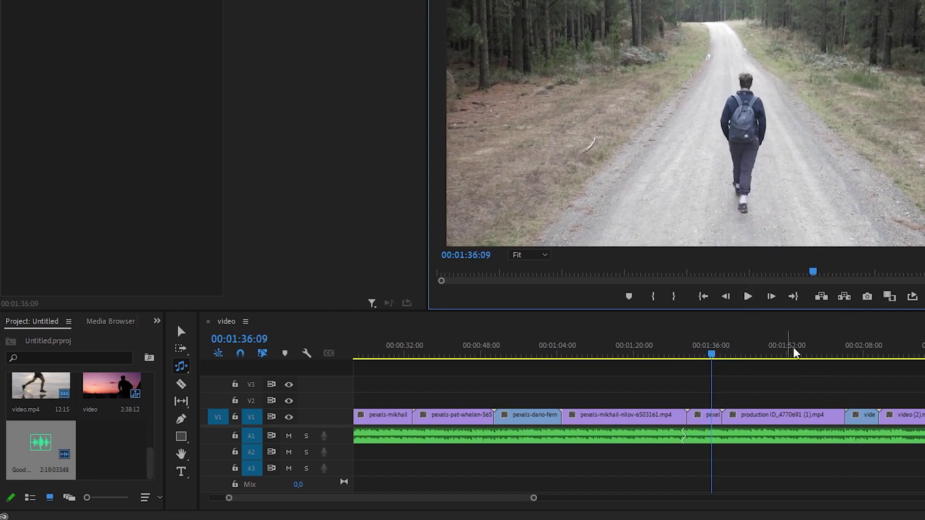
pyautogui.moveTo(534, 498); pyautogui.dragTo(569, 498)
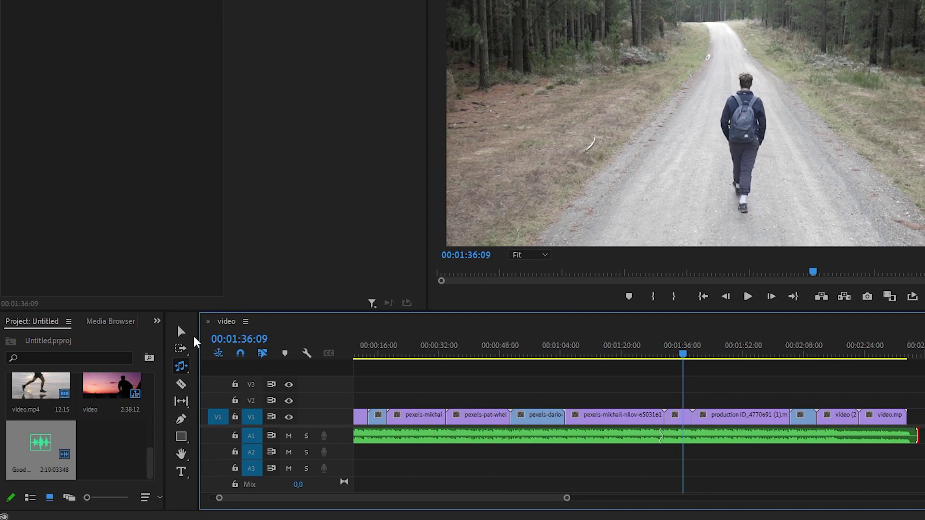
# Delete the production ID_4770691 clip at 1:44:19 and ripple-delete its gap.
pyautogui.click(181, 332)
pyautogui.moveTo(566, 498); pyautogui.dragTo(644, 498)
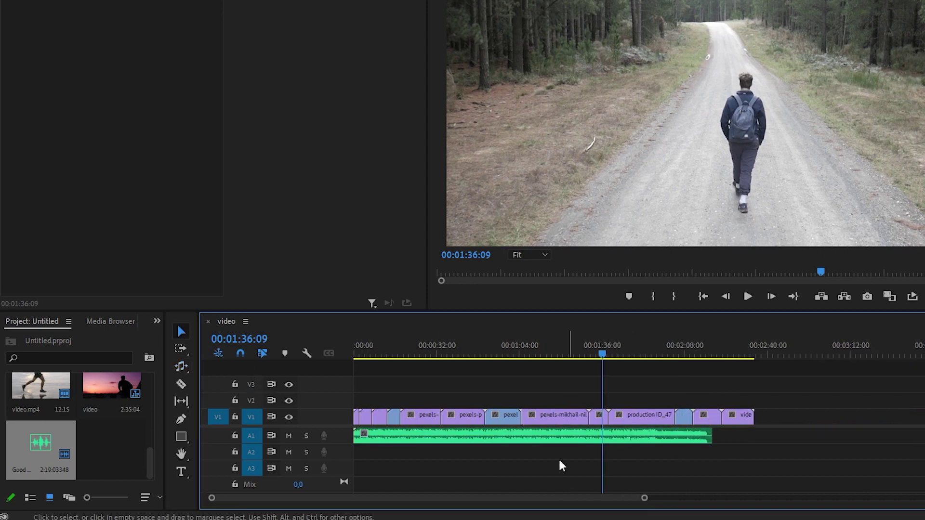
pyautogui.moveTo(605, 355); pyautogui.dragTo(621, 358)
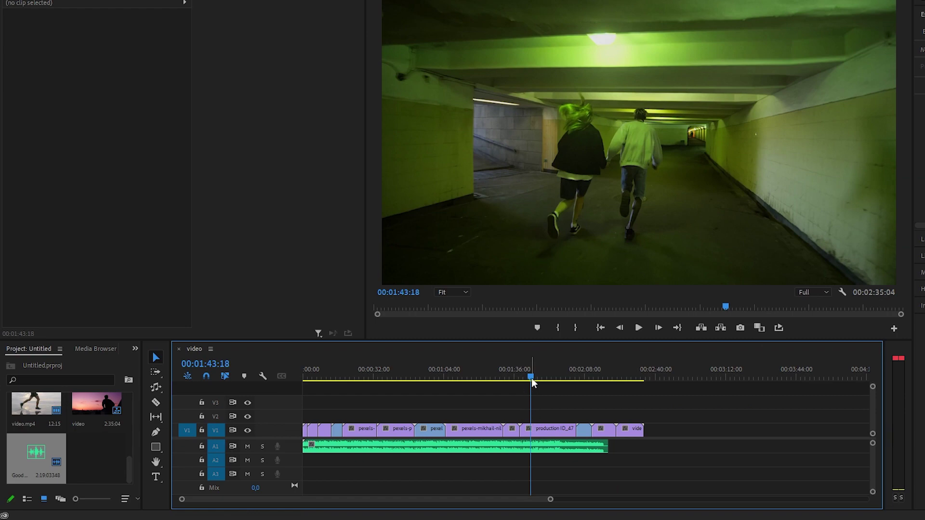
pyautogui.moveTo(531, 378); pyautogui.dragTo(534, 380)
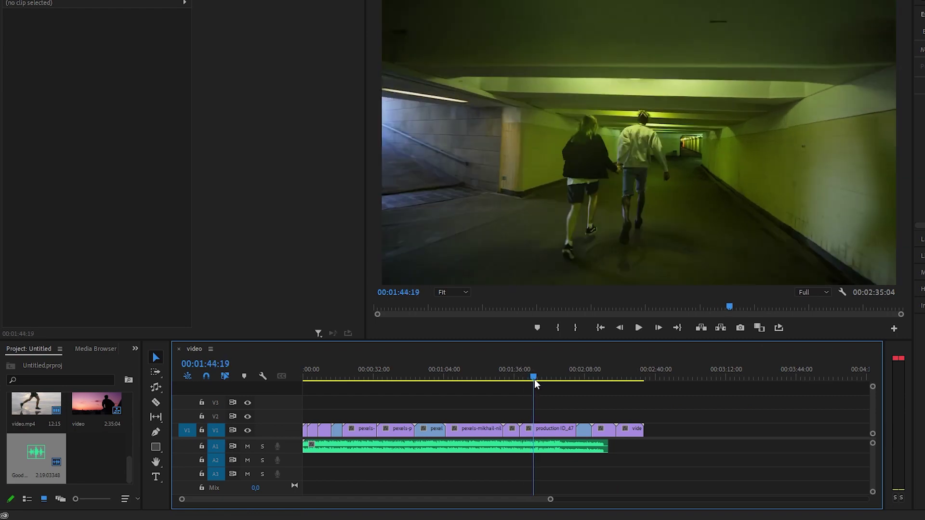
pyautogui.click(544, 428)
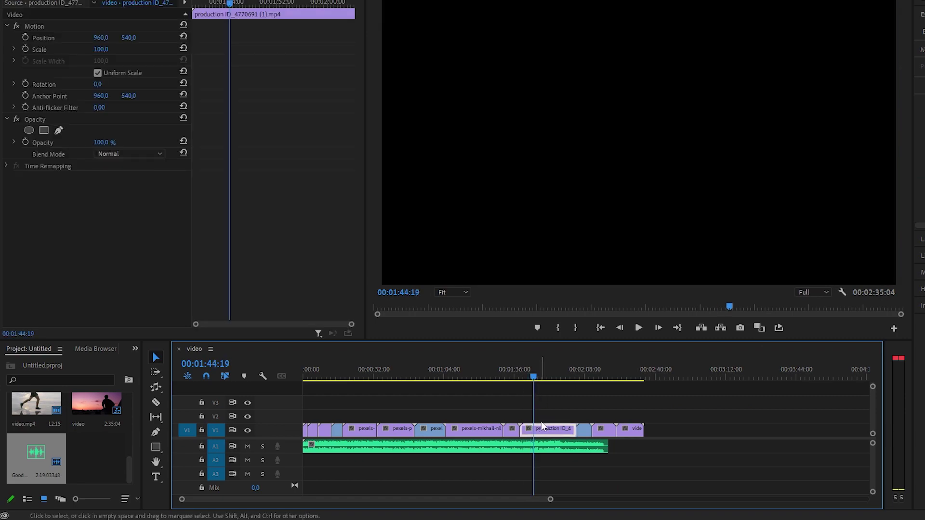
pyautogui.press('Delete')
pyautogui.rightClick(546, 427)
pyautogui.click(561, 432)
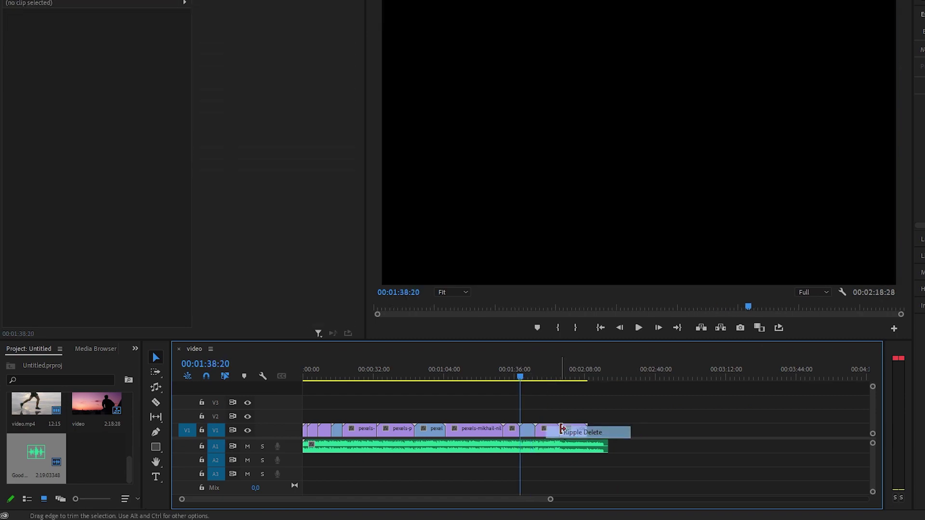
pyautogui.click(562, 431)
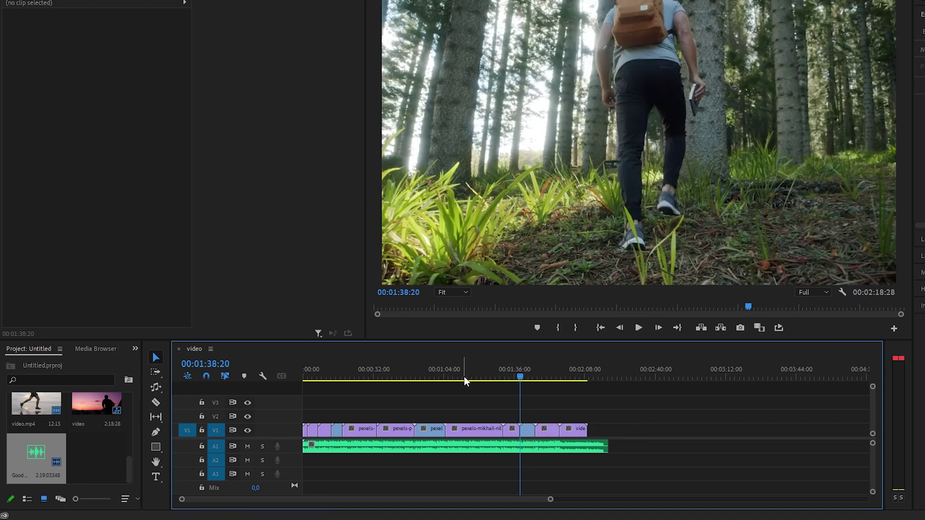
pyautogui.moveTo(465, 379); pyautogui.dragTo(599, 399)
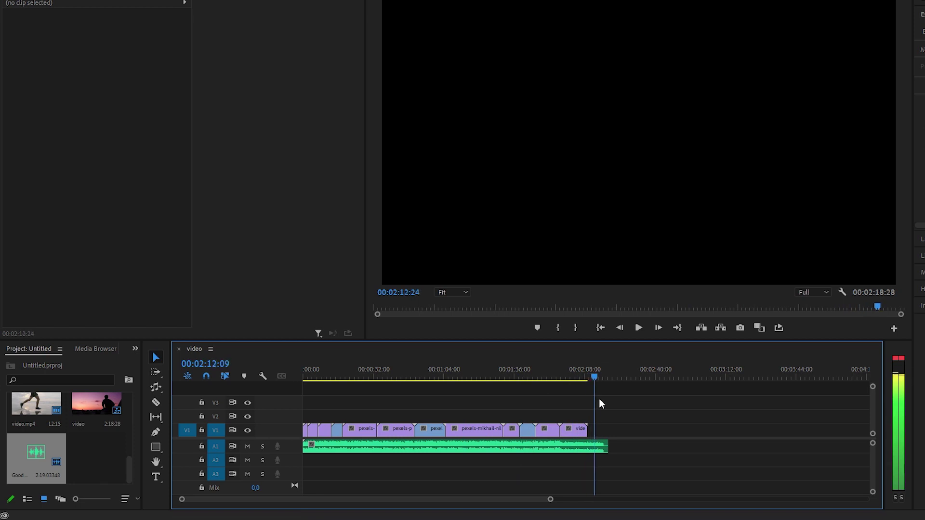
# Razor the A1 music at 00:02:09:14 where the video ends and delete the tail beyond it.
pyautogui.moveTo(599, 398)
pyautogui.mouseDown()
pyautogui.moveTo(580, 384)
pyautogui.moveTo(587, 381)
pyautogui.mouseUp()
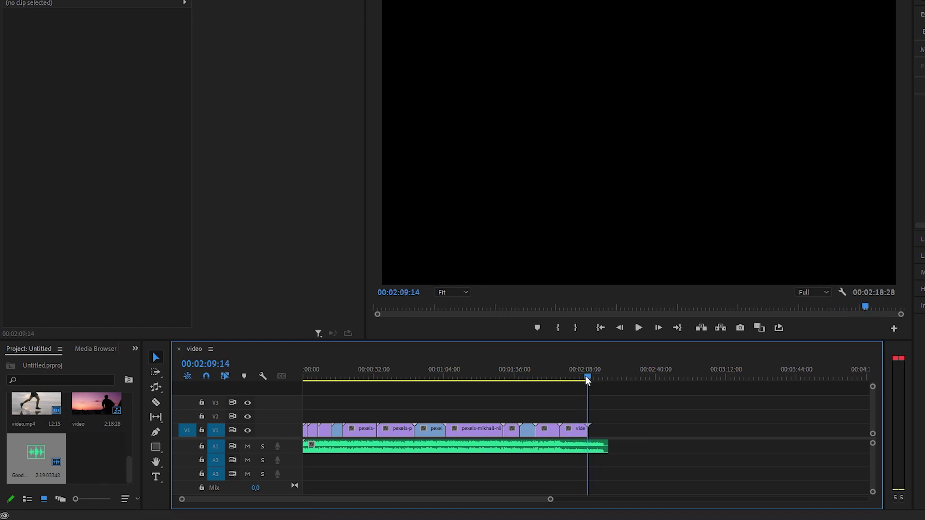
pyautogui.click(156, 402)
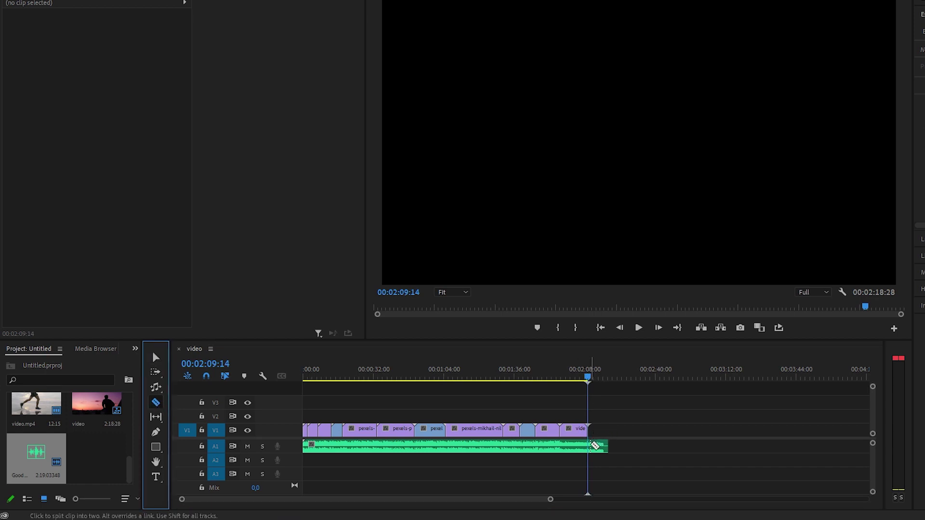
pyautogui.click(596, 445)
pyautogui.press('v')
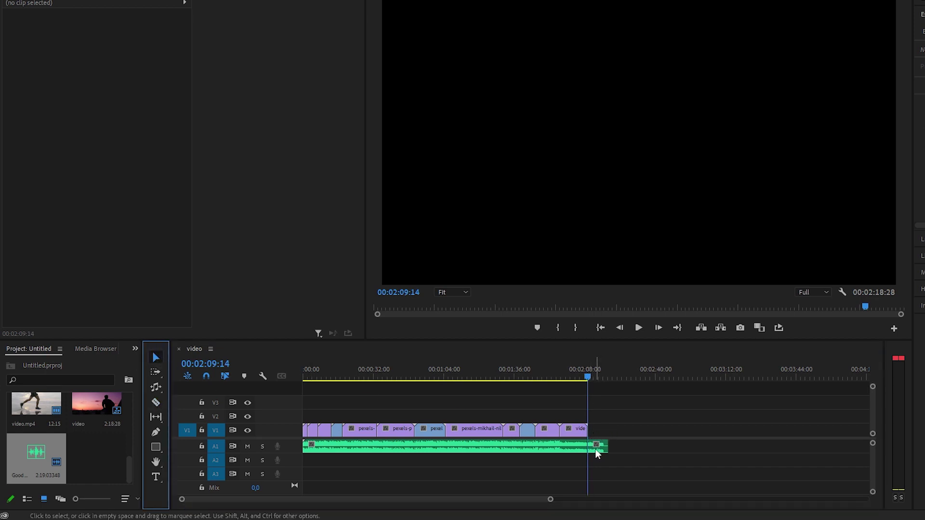
pyautogui.click(595, 449)
pyautogui.press('Delete')
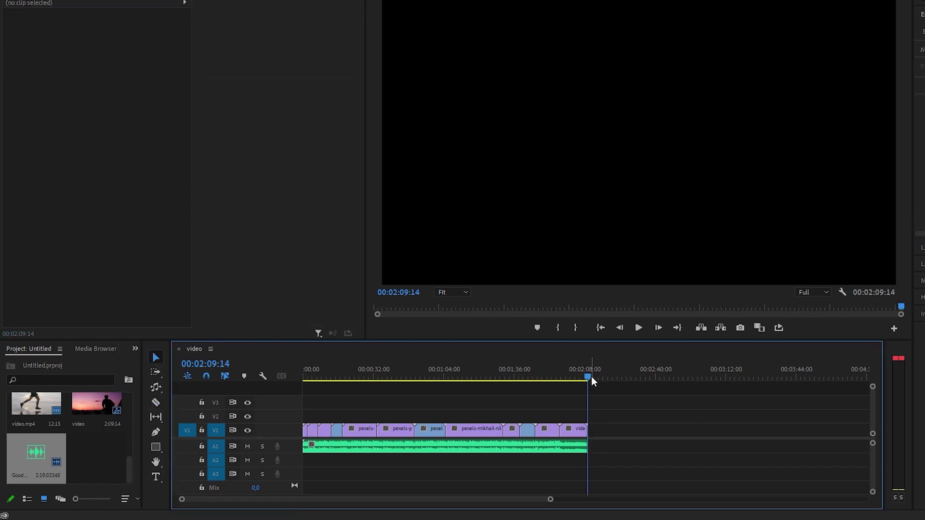
# Play the last few seconds to hear the cut ending.
pyautogui.moveTo(591, 377); pyautogui.dragTo(581, 376)
pyautogui.click(640, 328)
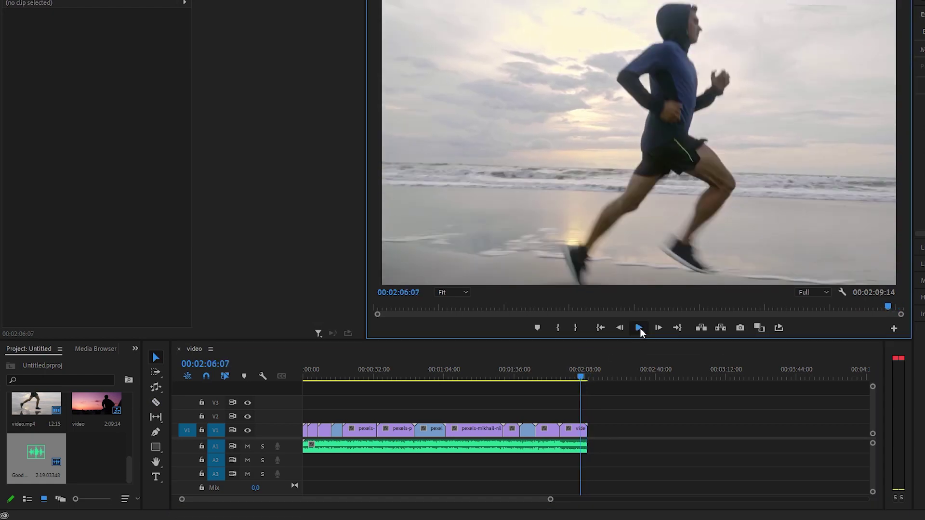
pyautogui.click(639, 328)
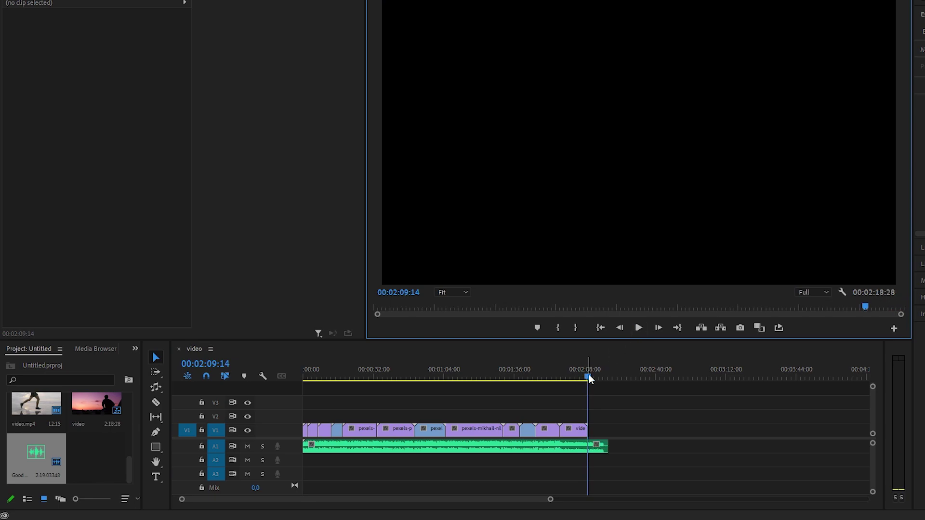
# With the Remix Tool, drag the music's end left to finish exactly at 00:02:09:14.
pyautogui.click(547, 377)
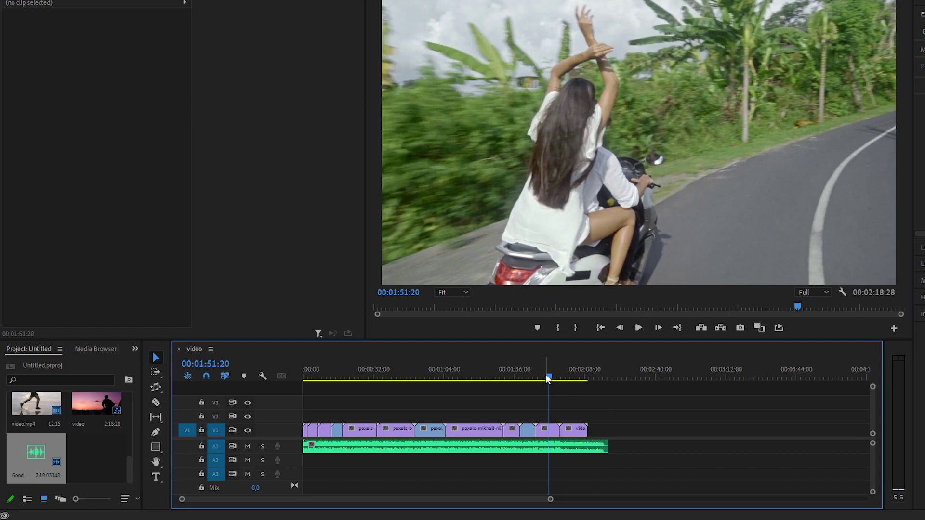
pyautogui.click(546, 378)
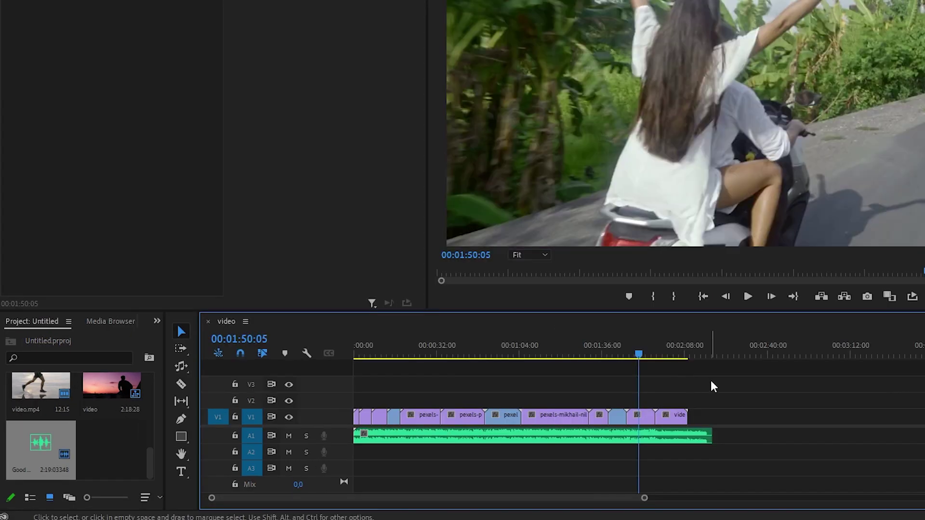
pyautogui.moveTo(607, 400)
pyautogui.mouseDown()
pyautogui.moveTo(263, 428)
pyautogui.moveTo(309, 416)
pyautogui.mouseUp()
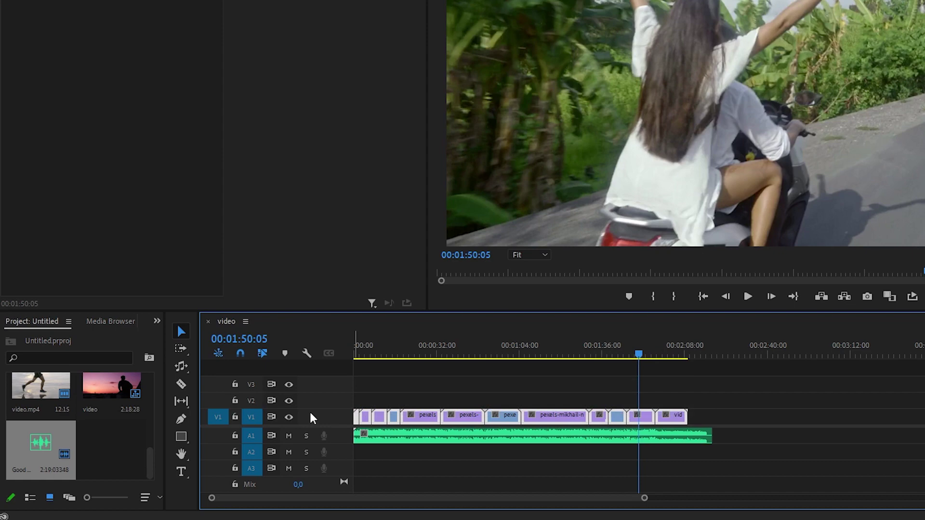
pyautogui.click(663, 349)
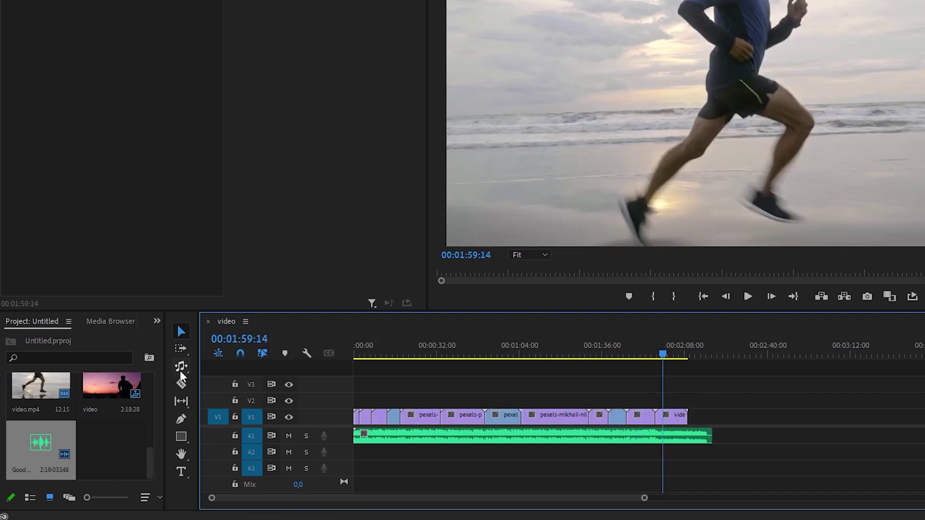
pyautogui.click(180, 367)
pyautogui.moveTo(712, 435); pyautogui.dragTo(692, 441)
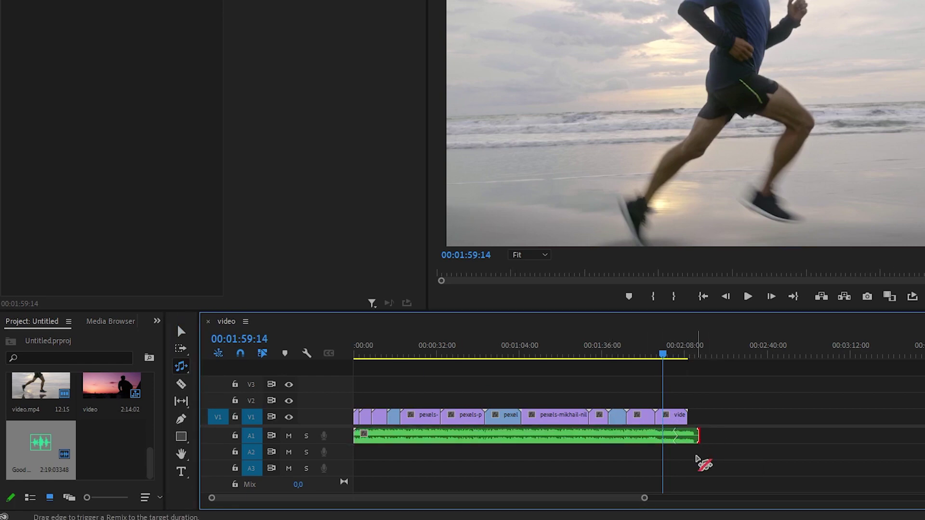
pyautogui.moveTo(699, 436); pyautogui.dragTo(684, 441)
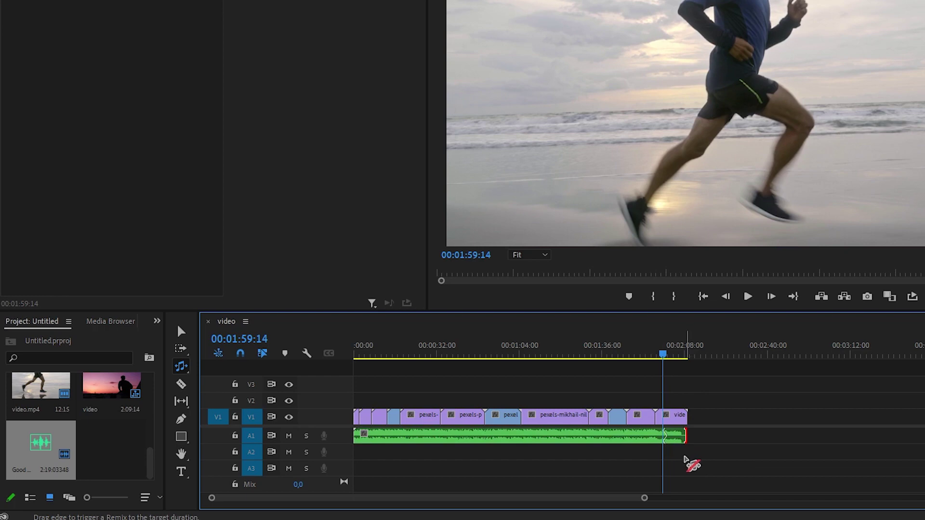
pyautogui.moveTo(645, 499)
pyautogui.mouseDown()
pyautogui.moveTo(611, 501)
pyautogui.moveTo(660, 517)
pyautogui.mouseUp()
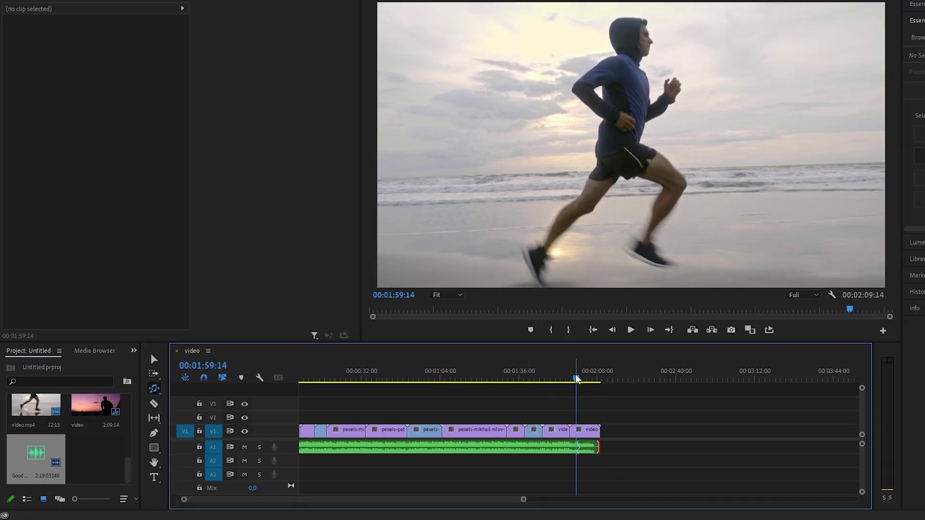
pyautogui.click(612, 335)
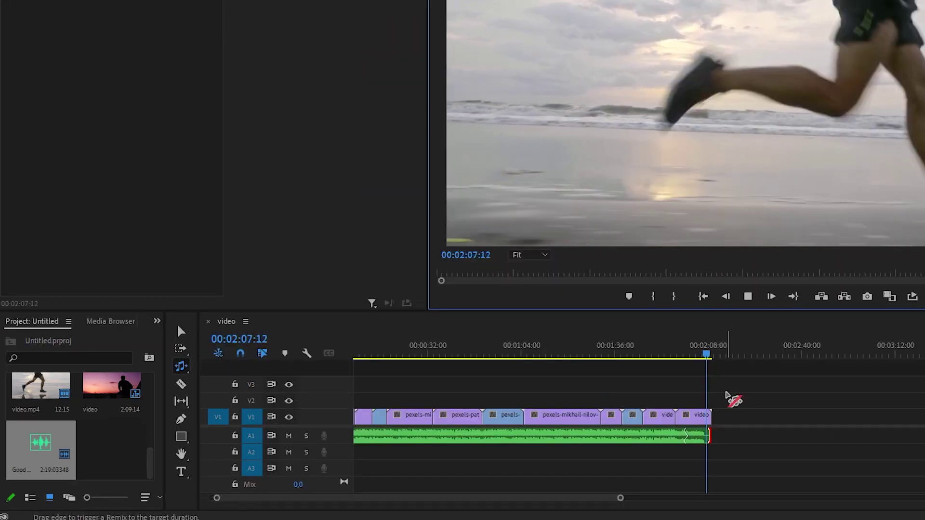
pyautogui.scroll(-1, 732, 407)
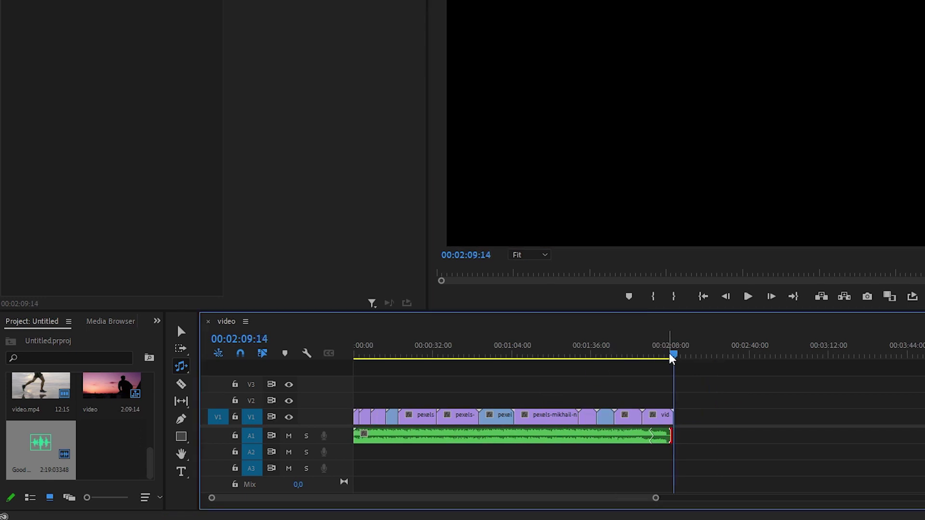
pyautogui.moveTo(670, 354); pyautogui.dragTo(600, 356)
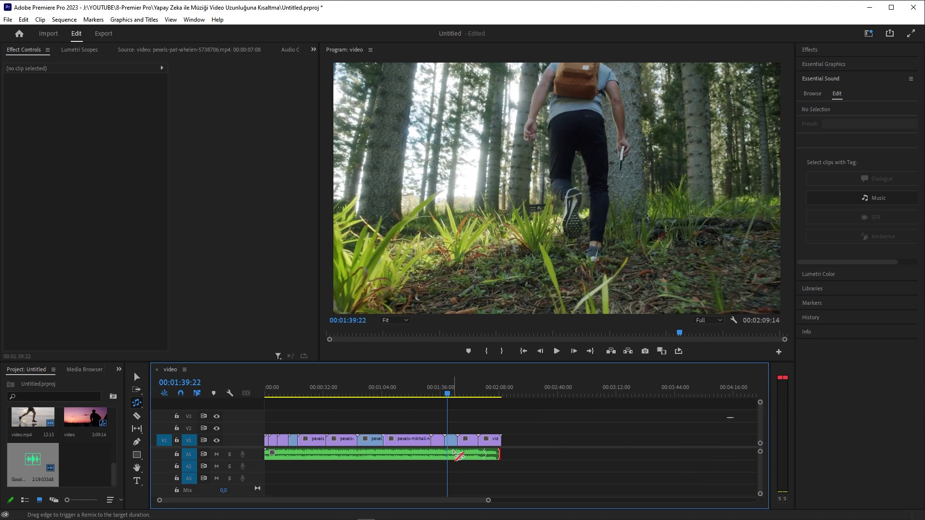
pyautogui.click(138, 403)
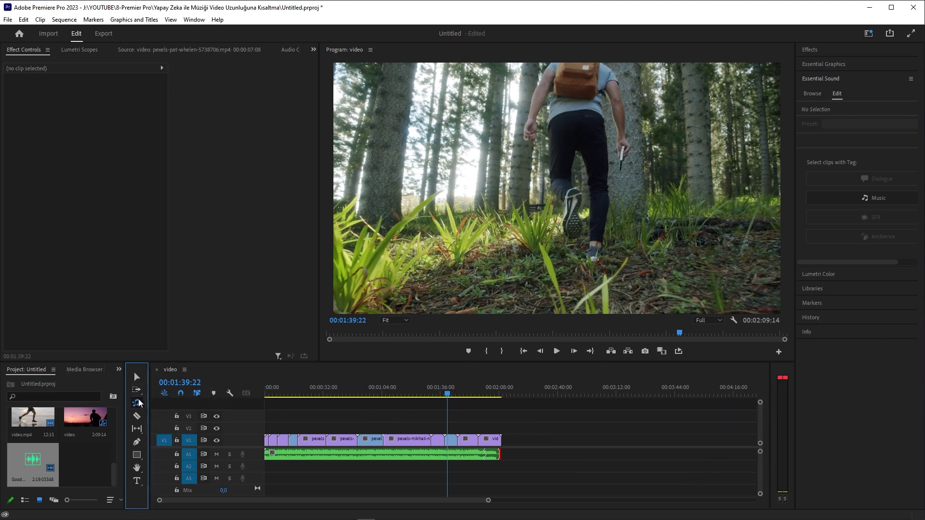